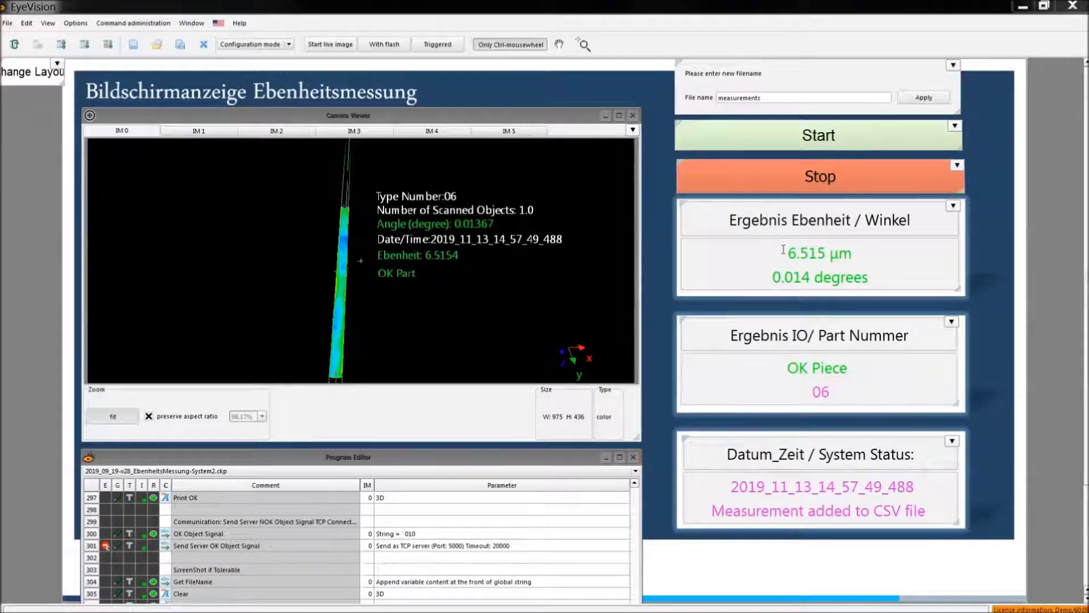
Step: Read through the flatness, angle, part status, part number, timestamp and system status results by highlighting each one
{"action": "left_click_drag", "start_coordinate": [785, 251], "coordinate": [855, 253]}
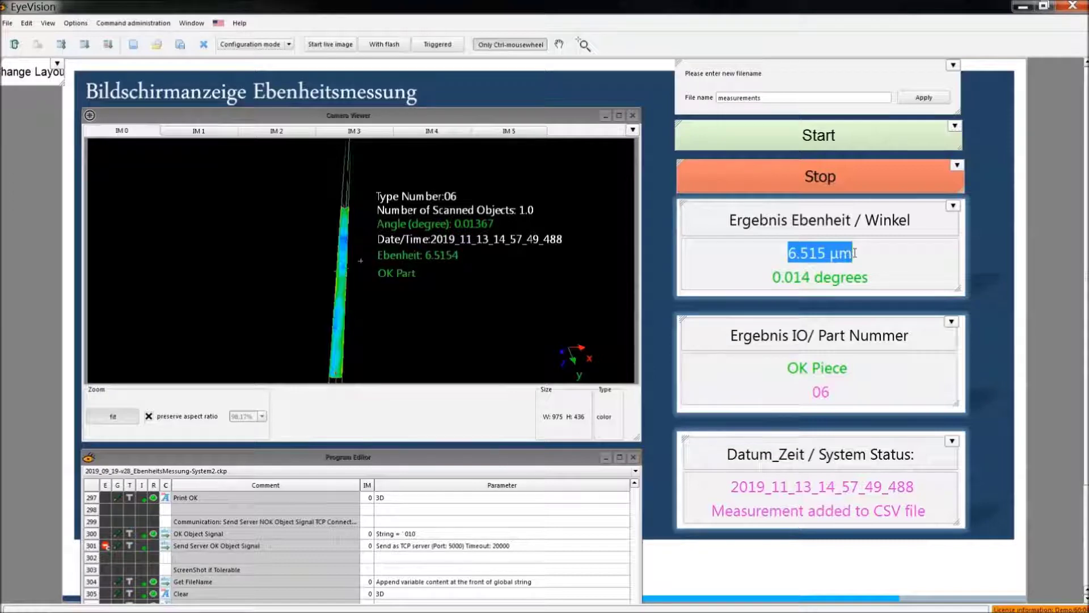
{"action": "left_click_drag", "start_coordinate": [772, 280], "coordinate": [867, 278]}
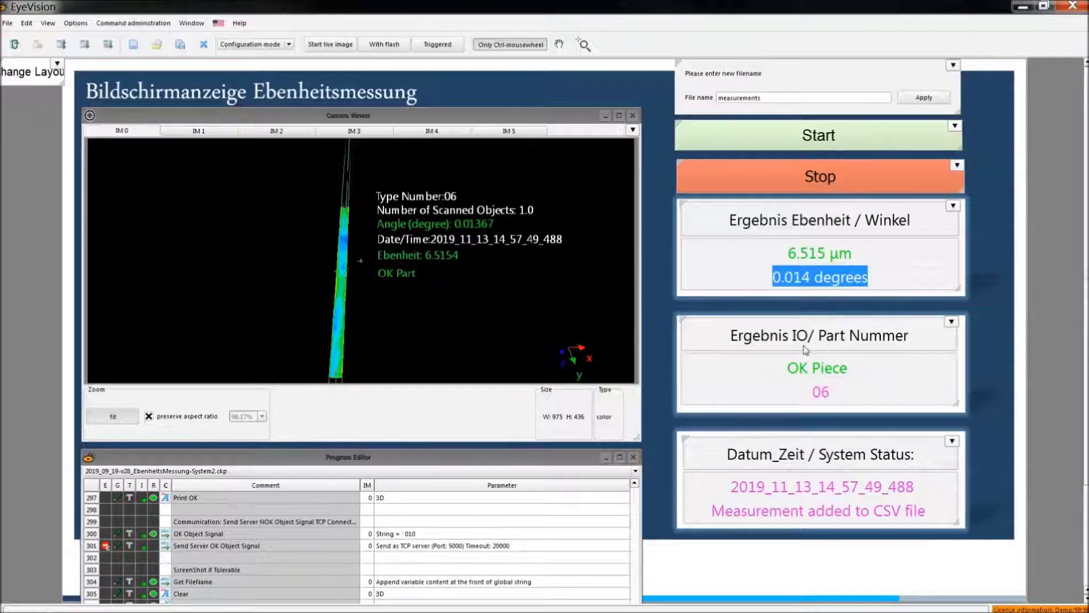
{"action": "left_click_drag", "start_coordinate": [789, 368], "coordinate": [855, 369]}
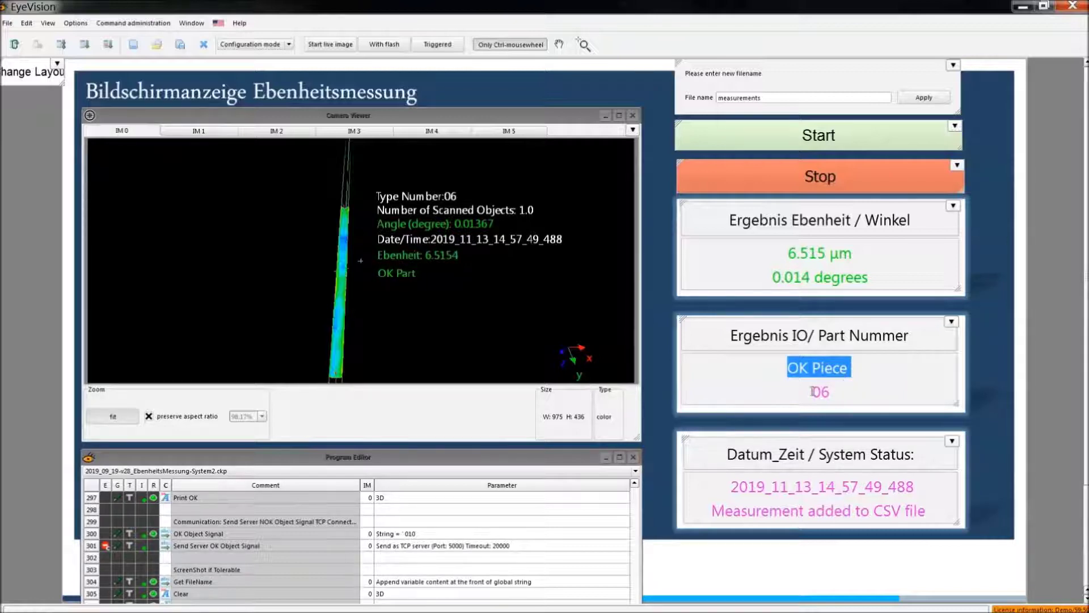
{"action": "left_click_drag", "start_coordinate": [812, 391], "coordinate": [830, 392]}
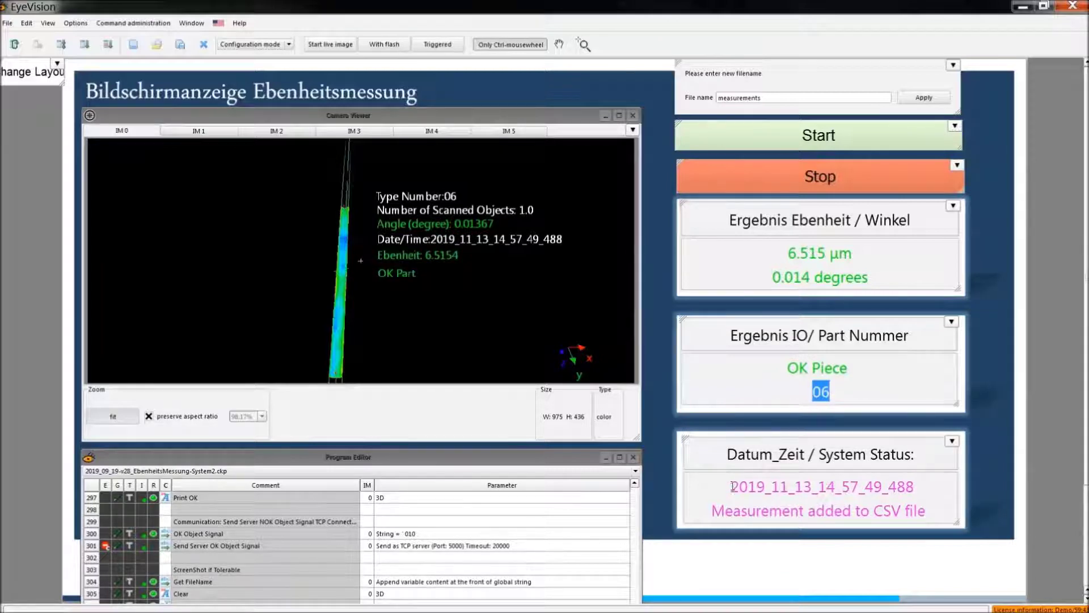
{"action": "left_click_drag", "start_coordinate": [732, 487], "coordinate": [882, 486]}
{"action": "left_click_drag", "start_coordinate": [713, 510], "coordinate": [926, 519]}
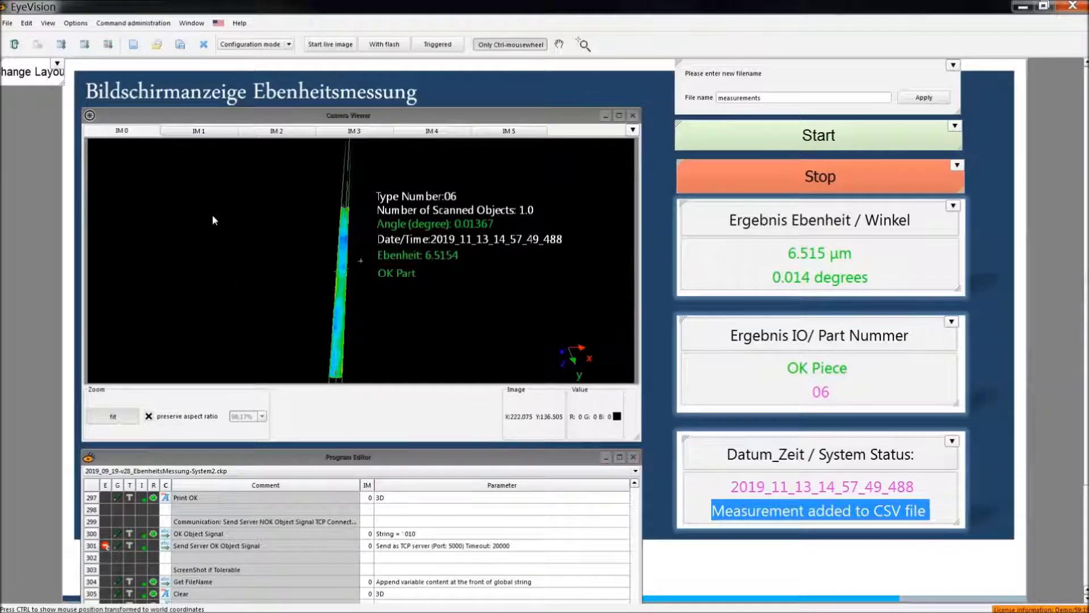
Step: Examine the 3D point cloud of the scanned part in image memory IM 1 up close and from different angles
{"action": "left_click", "coordinate": [187, 132]}
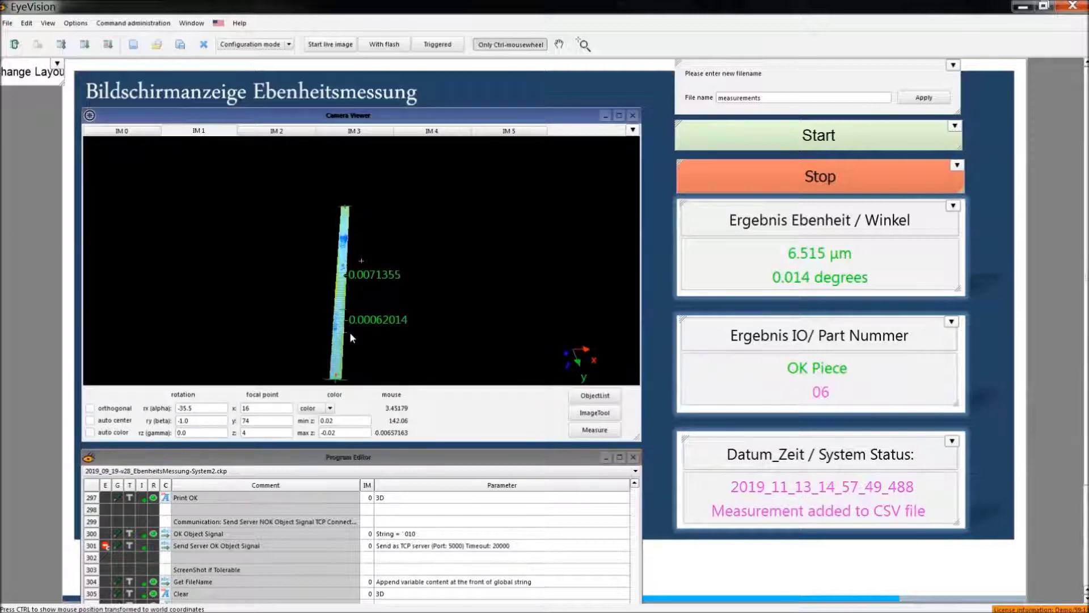
{"action": "left_click_drag", "start_coordinate": [343, 332], "coordinate": [287, 301]}
{"action": "scroll", "coordinate": [370, 320], "scroll_direction": "up", "scroll_amount": 5}
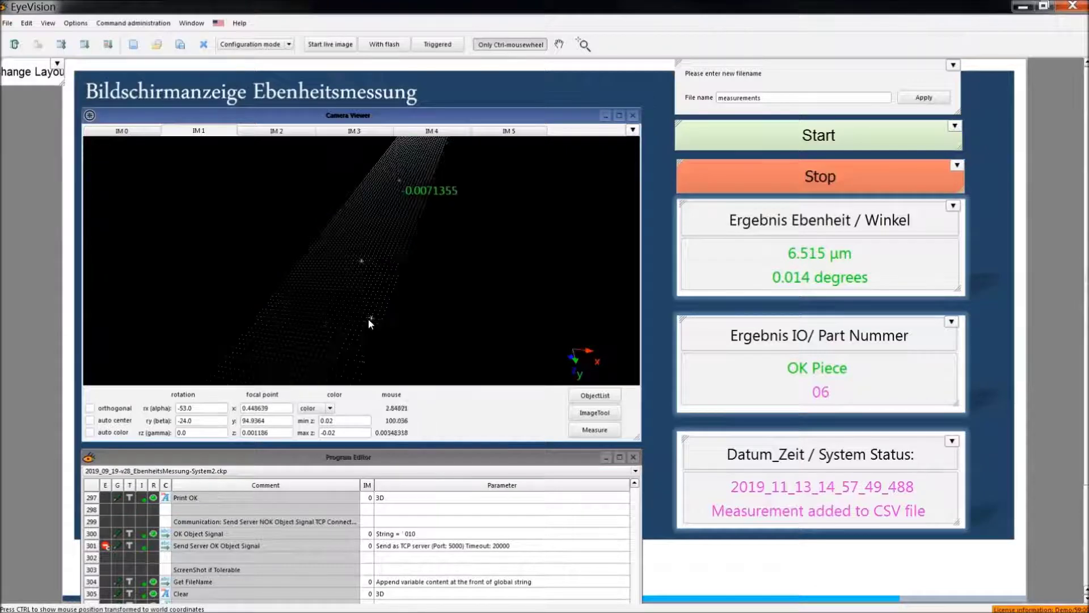
{"action": "left_click_drag", "start_coordinate": [372, 320], "coordinate": [352, 278]}
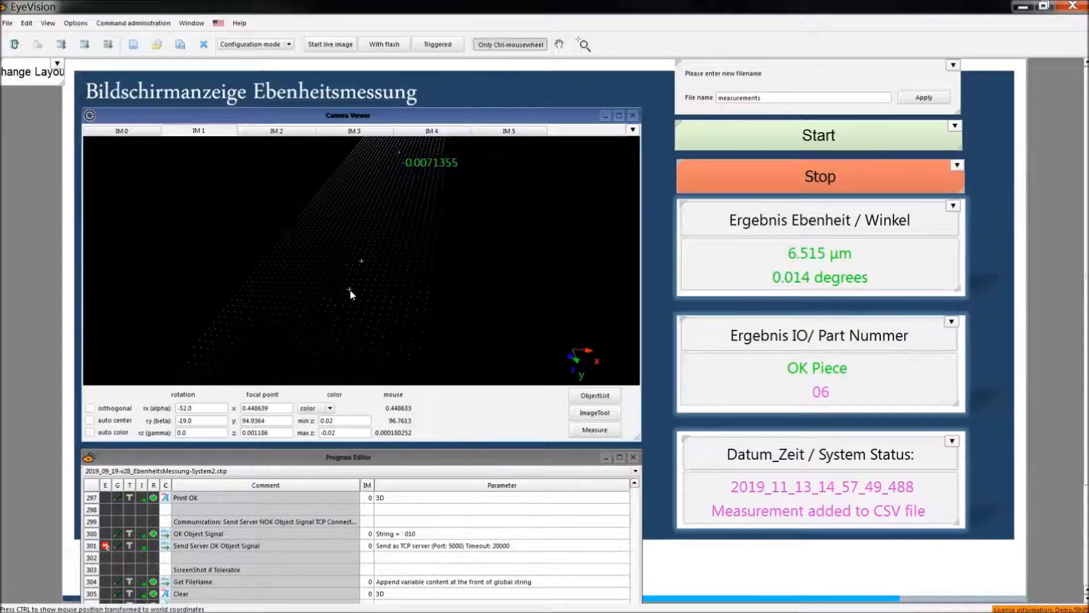
{"action": "scroll", "coordinate": [348, 292], "scroll_direction": "up", "scroll_amount": 1}
{"action": "mouse_move", "coordinate": [348, 293]}
{"action": "left_mouse_down"}
{"action": "mouse_move", "coordinate": [348, 308]}
{"action": "mouse_move", "coordinate": [349, 292]}
{"action": "left_mouse_up"}
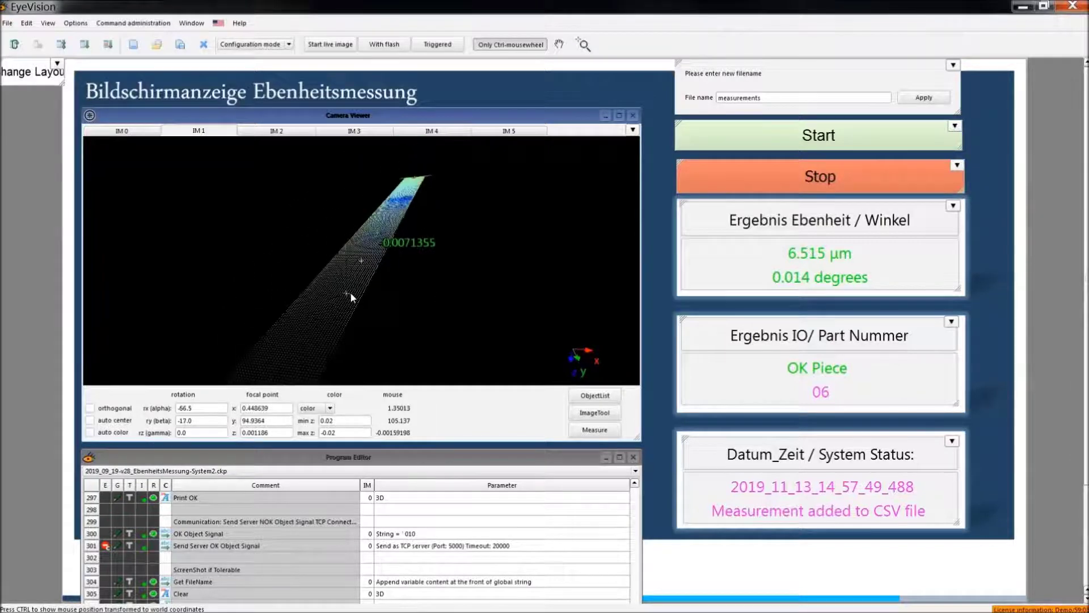
{"action": "scroll", "coordinate": [351, 293], "scroll_direction": "up", "scroll_amount": 1}
{"action": "scroll", "coordinate": [344, 299], "scroll_direction": "up", "scroll_amount": 2}
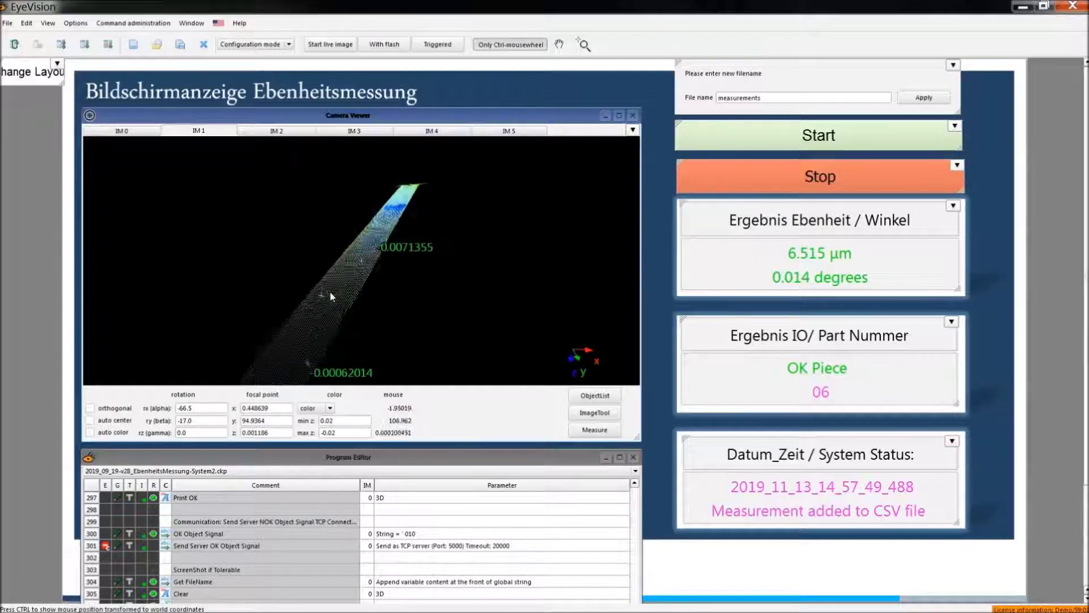
{"action": "scroll", "coordinate": [348, 301], "scroll_direction": "up", "scroll_amount": 2}
{"action": "left_click_drag", "start_coordinate": [348, 301], "coordinate": [351, 284]}
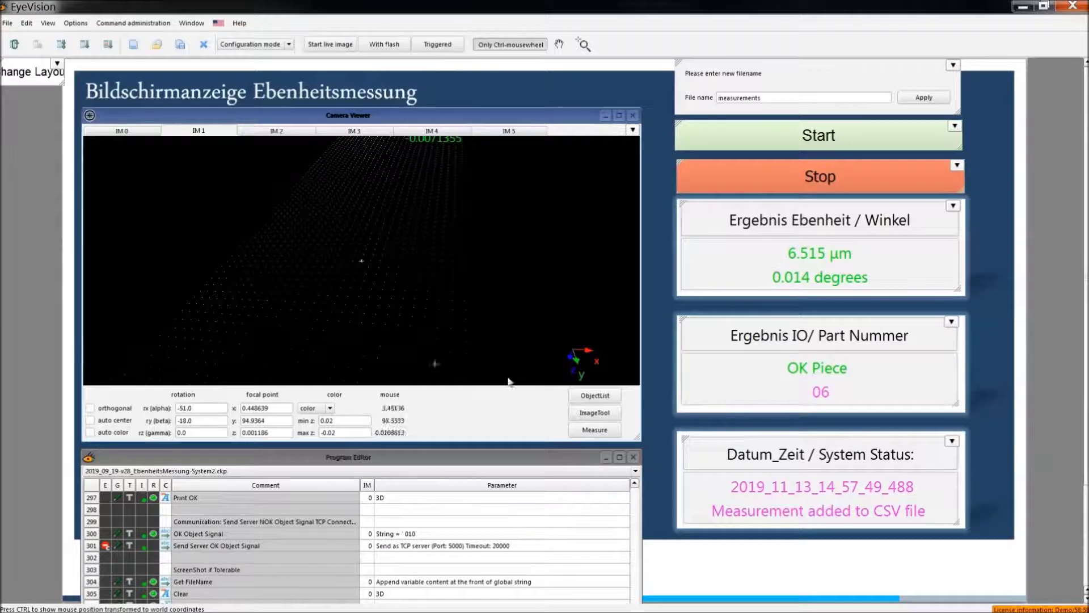
Step: Measure the distance between two neighbouring points of the point cloud in IM 1
{"action": "left_click", "coordinate": [616, 434]}
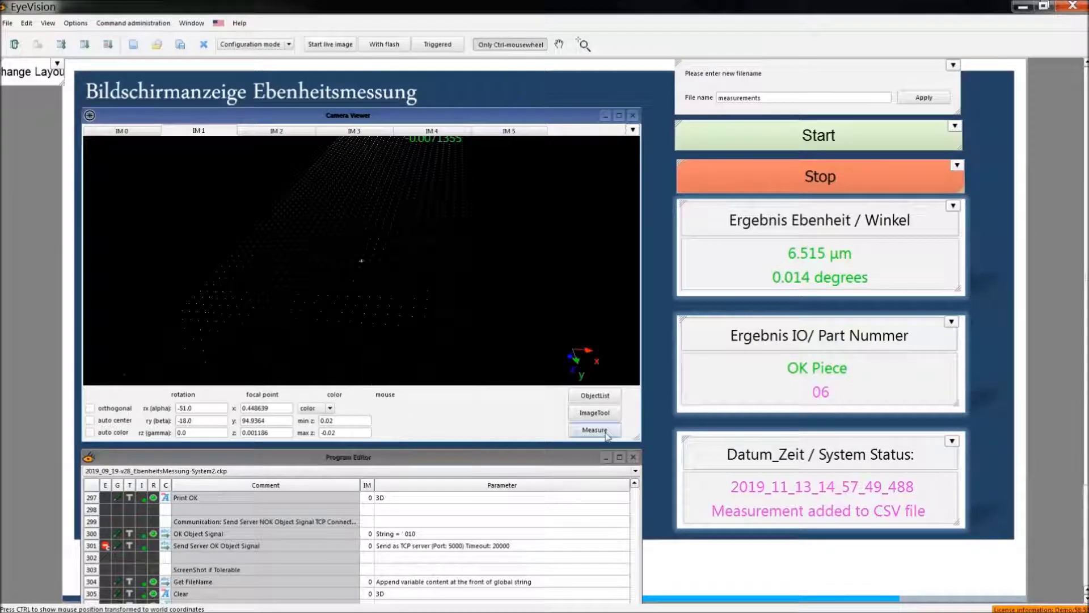
{"action": "left_click", "coordinate": [363, 283]}
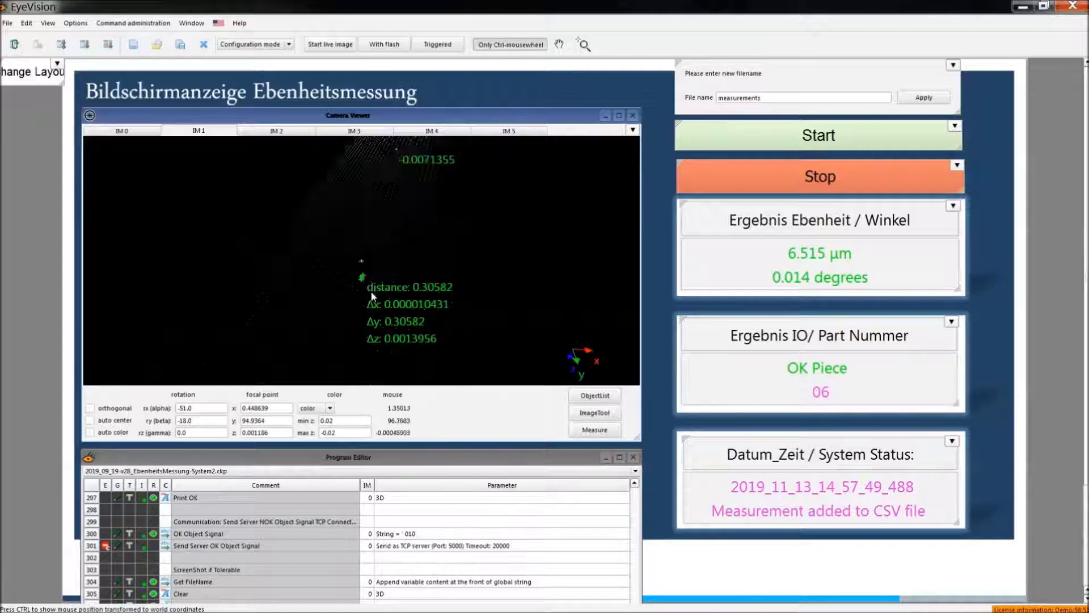
{"action": "scroll", "coordinate": [370, 308], "scroll_direction": "down", "scroll_amount": 5}
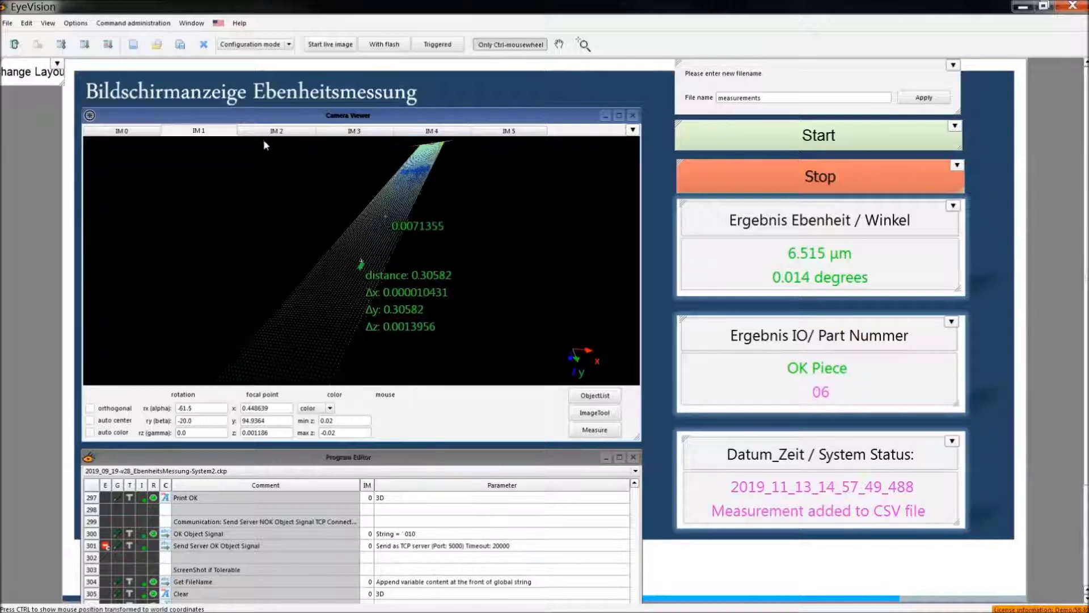
Step: Inspect the exaggerated height view in IM 4 and the raw point cloud in IM 5
{"action": "left_click", "coordinate": [434, 132]}
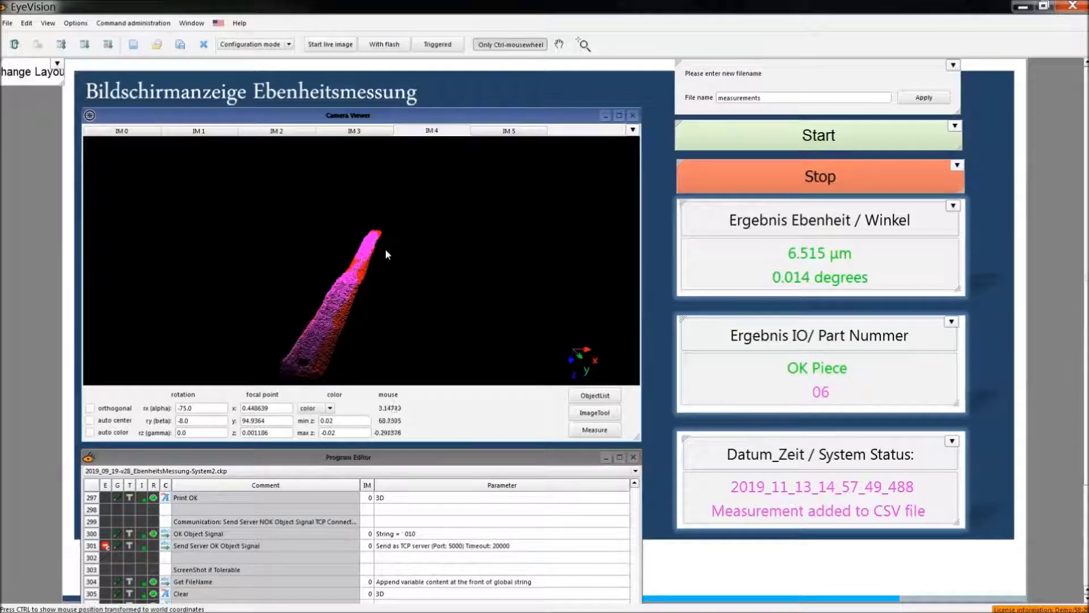
{"action": "left_click_drag", "start_coordinate": [341, 308], "coordinate": [356, 326]}
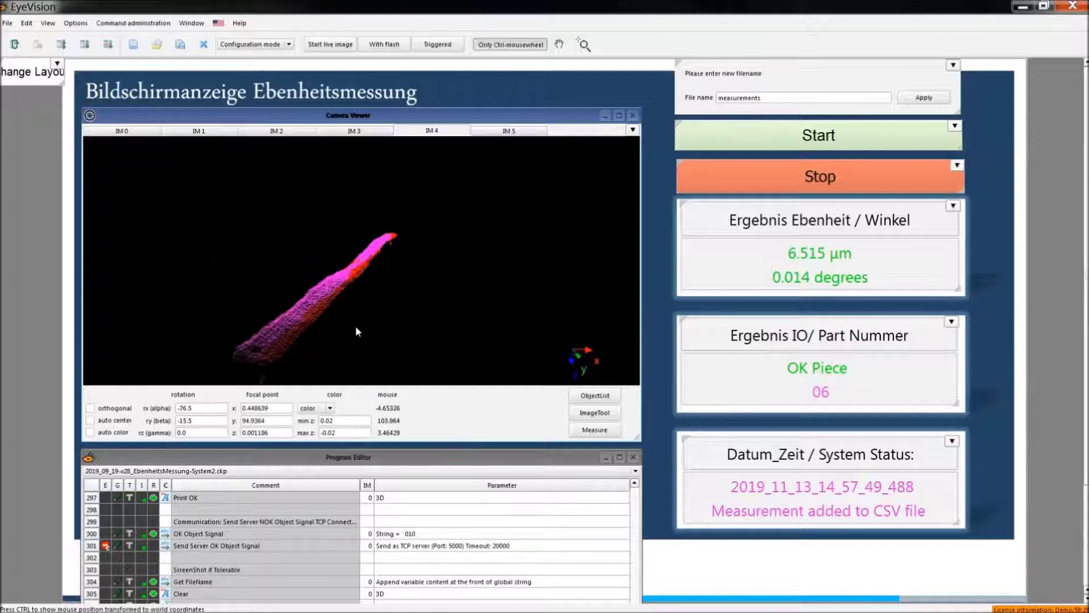
{"action": "left_click", "coordinate": [512, 131]}
{"action": "left_click_drag", "start_coordinate": [322, 325], "coordinate": [337, 332]}
{"action": "scroll", "coordinate": [338, 336], "scroll_direction": "up", "scroll_amount": 5}
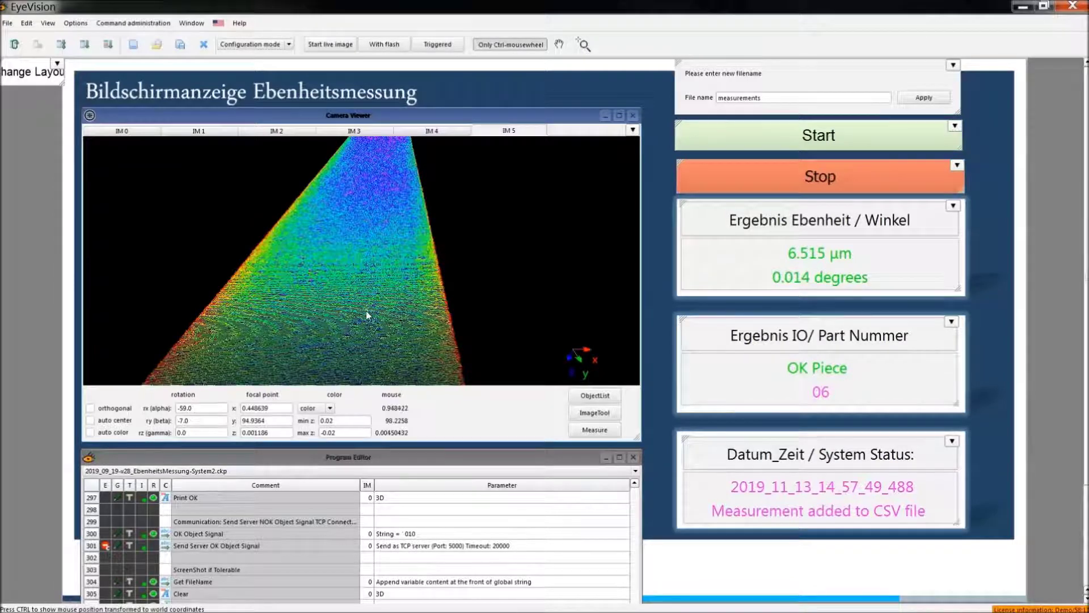
{"action": "scroll", "coordinate": [366, 322], "scroll_direction": "down", "scroll_amount": 5}
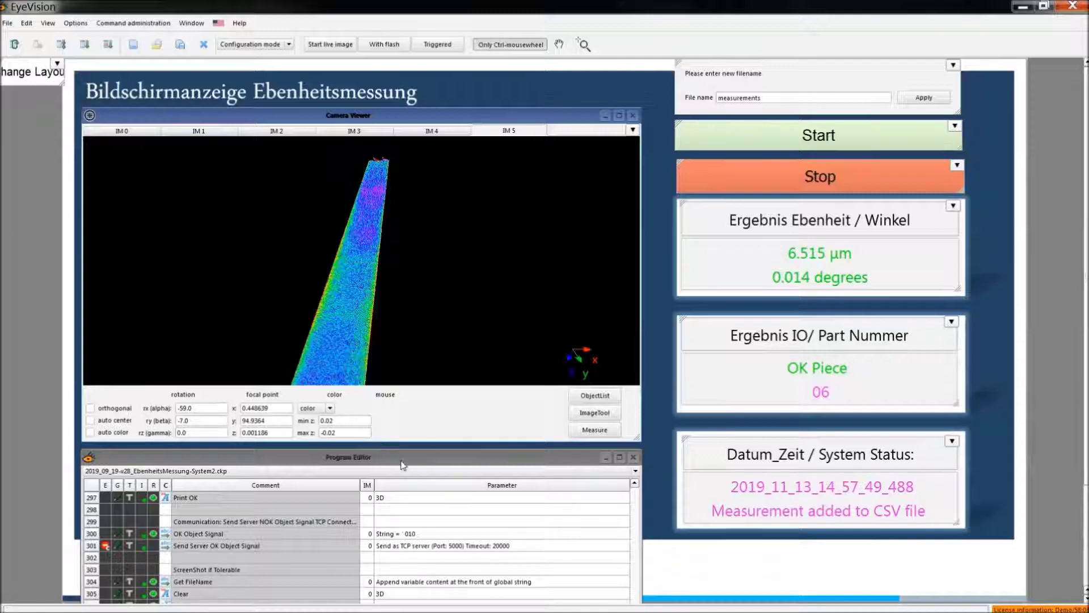
Step: Start a new flatness measurement and highlight its flatness result
{"action": "left_click", "coordinate": [767, 137]}
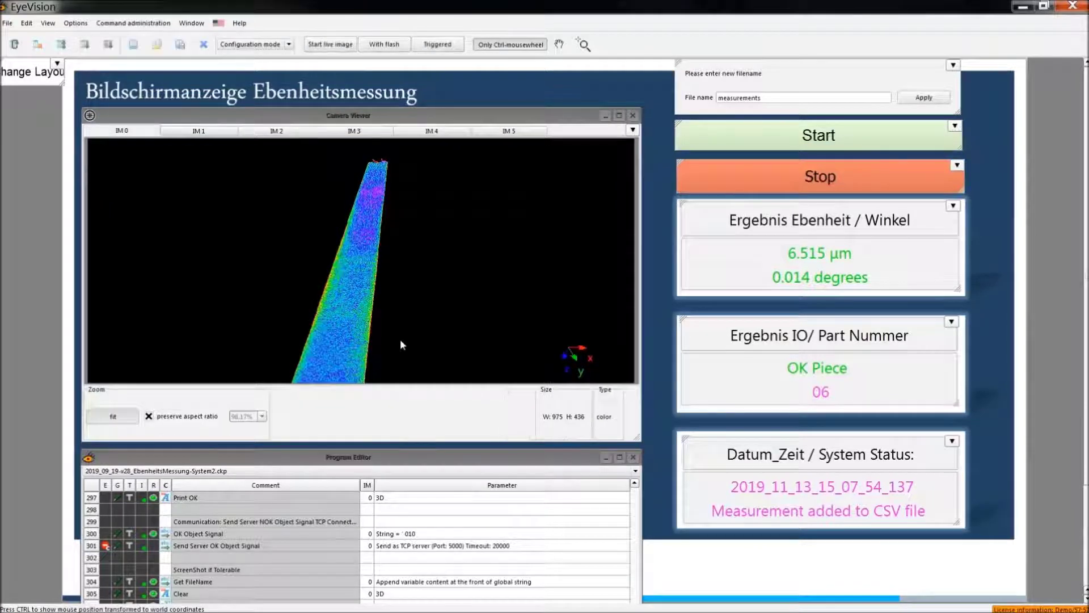
{"action": "left_click_drag", "start_coordinate": [788, 253], "coordinate": [854, 256]}
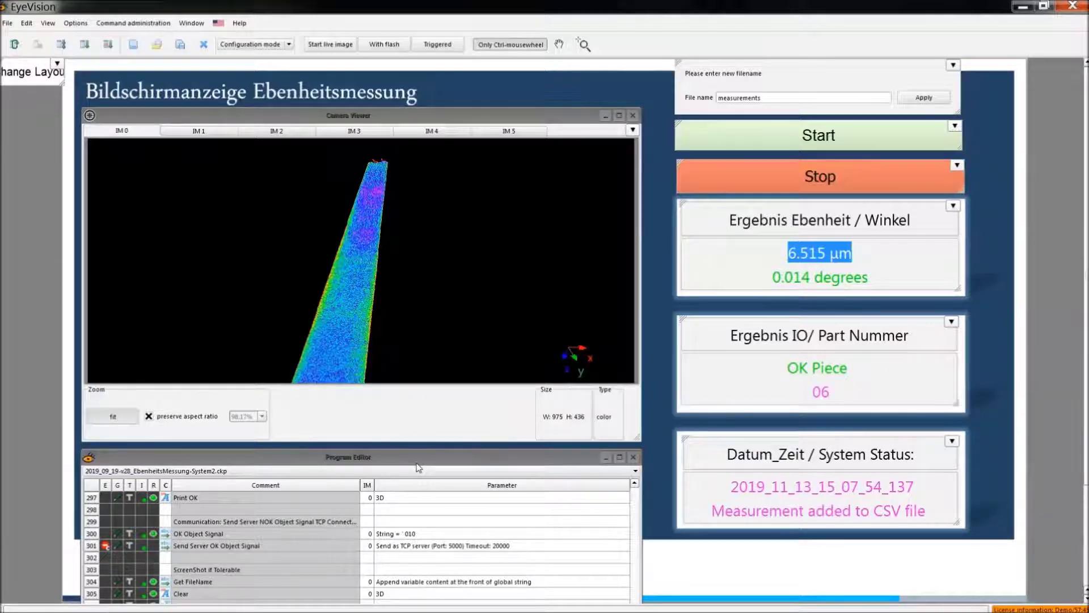
Step: Place the Program Editor beside the Camera Viewer, enlarge it vertically and bring up the program's SPS communication section
{"action": "left_click_drag", "start_coordinate": [419, 467], "coordinate": [420, 307]}
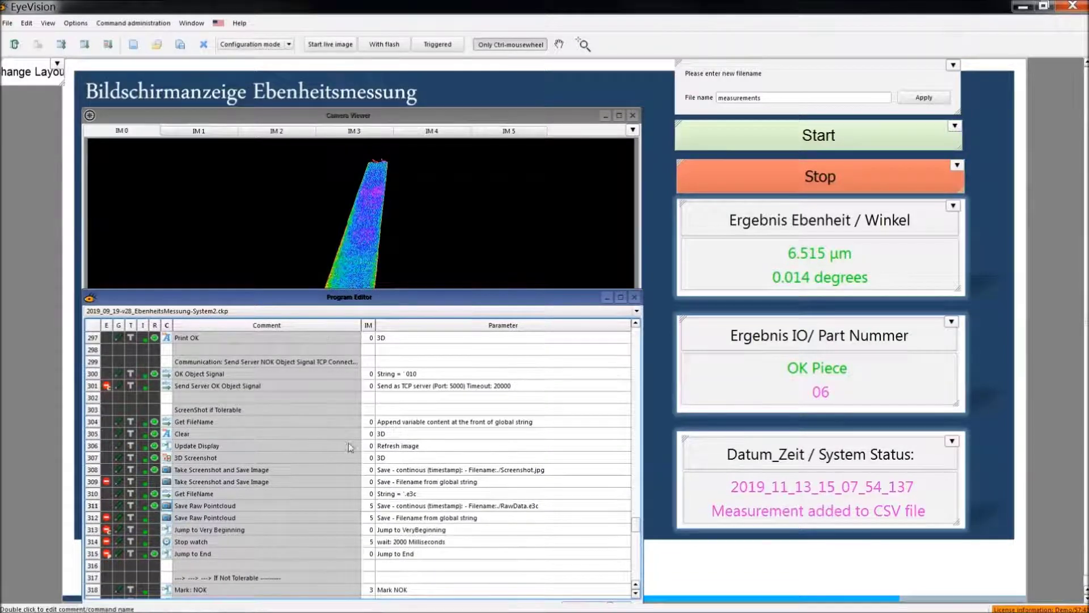
{"action": "scroll", "coordinate": [301, 490], "scroll_direction": "up", "scroll_amount": 20}
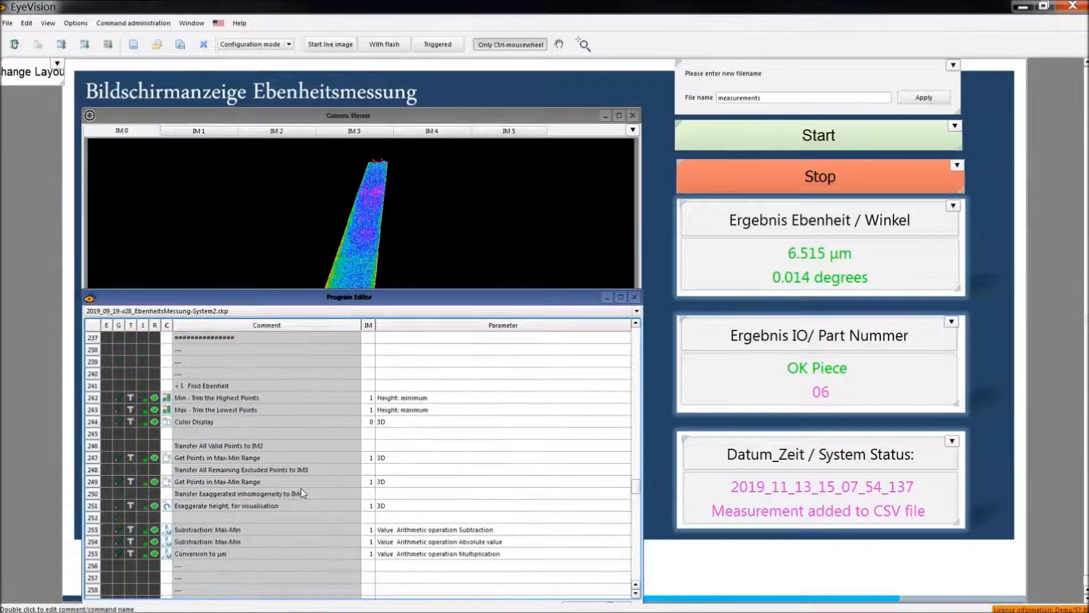
{"action": "scroll", "coordinate": [300, 492], "scroll_direction": "up", "scroll_amount": 10}
{"action": "left_click_drag", "start_coordinate": [415, 296], "coordinate": [877, 88]}
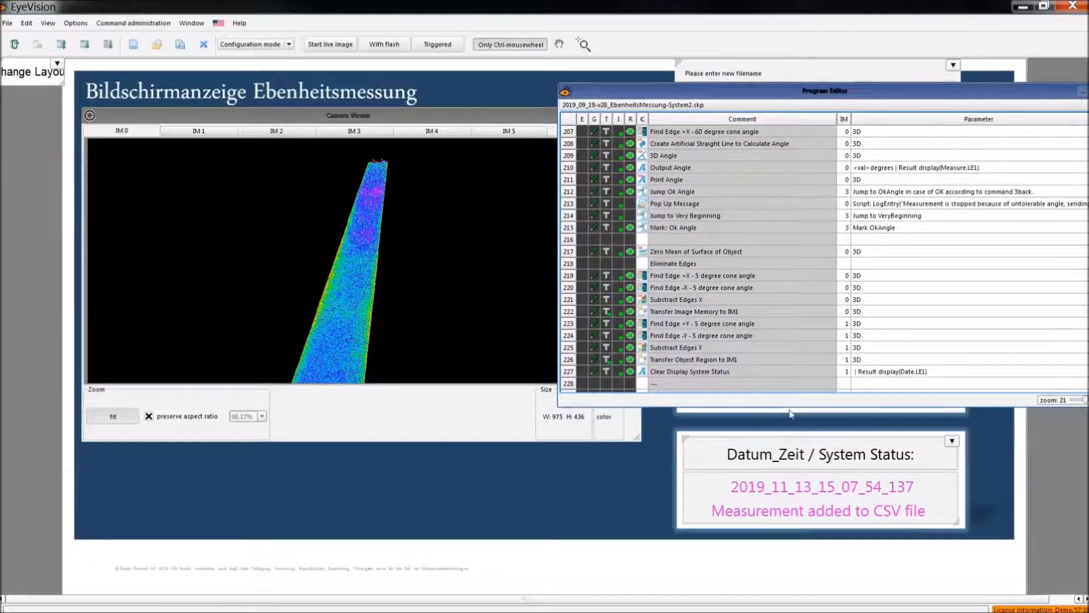
{"action": "left_click_drag", "start_coordinate": [789, 405], "coordinate": [789, 575]}
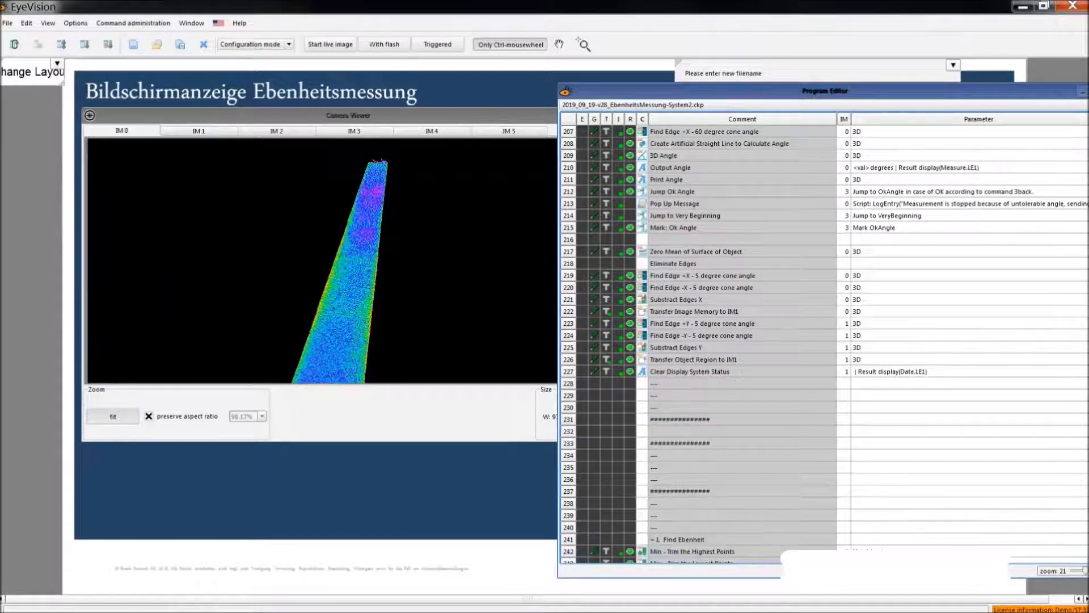
{"action": "scroll", "coordinate": [762, 340], "scroll_direction": "up", "scroll_amount": 15}
{"action": "scroll", "coordinate": [762, 341], "scroll_direction": "up", "scroll_amount": 20}
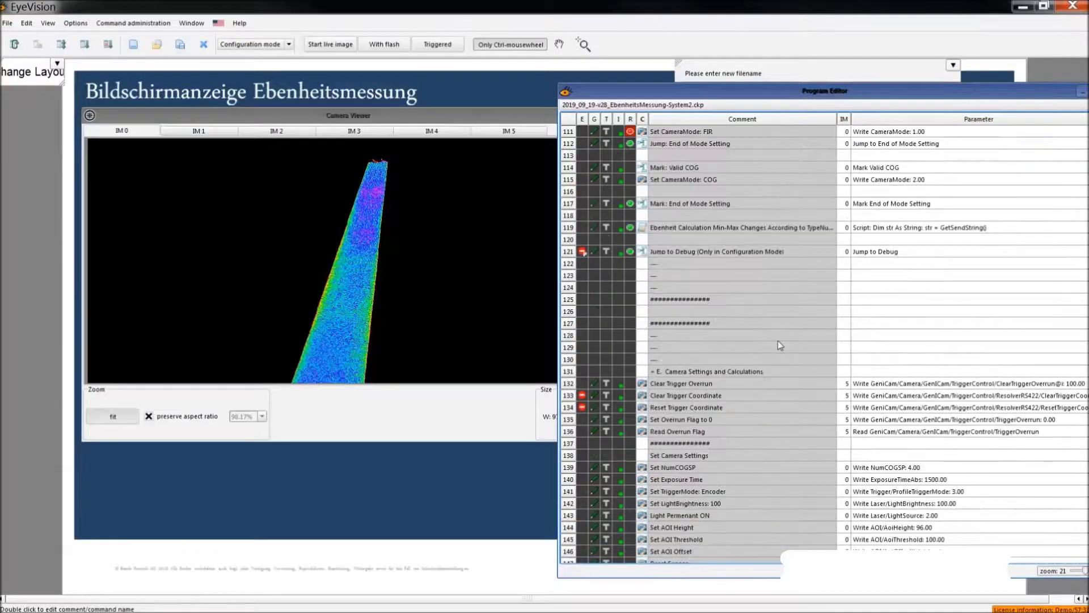
{"action": "scroll", "coordinate": [755, 370], "scroll_direction": "up", "scroll_amount": 6}
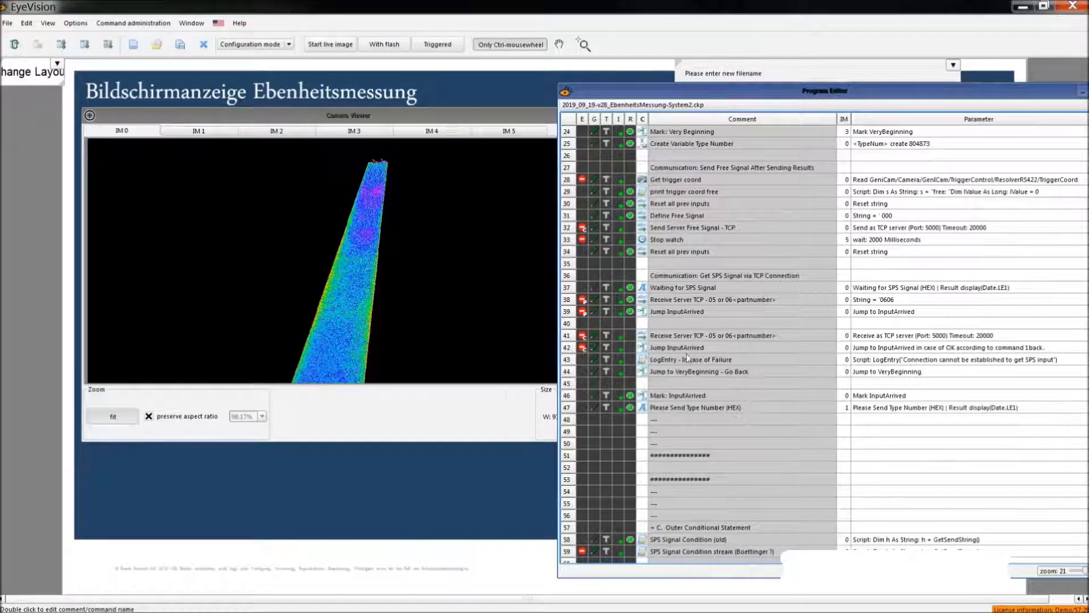
{"action": "left_click_drag", "start_coordinate": [507, 121], "coordinate": [438, 121]}
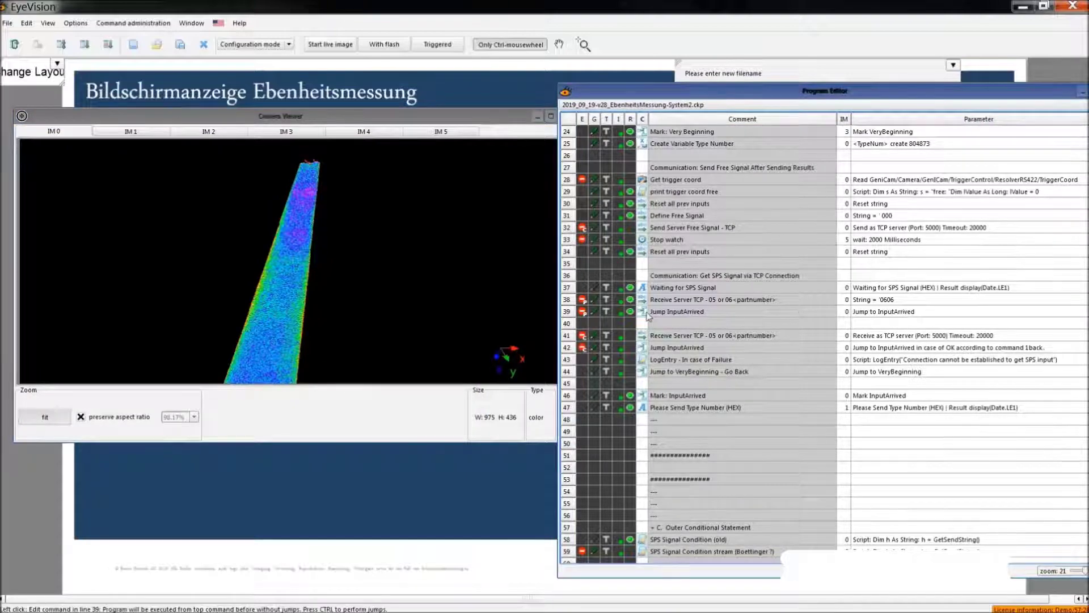
Step: Open the Receive Server TCP command in line 41 and check its TCP server port setting
{"action": "scroll", "coordinate": [644, 322], "scroll_direction": "up", "scroll_amount": 2}
{"action": "scroll", "coordinate": [644, 322], "scroll_direction": "down", "scroll_amount": 3}
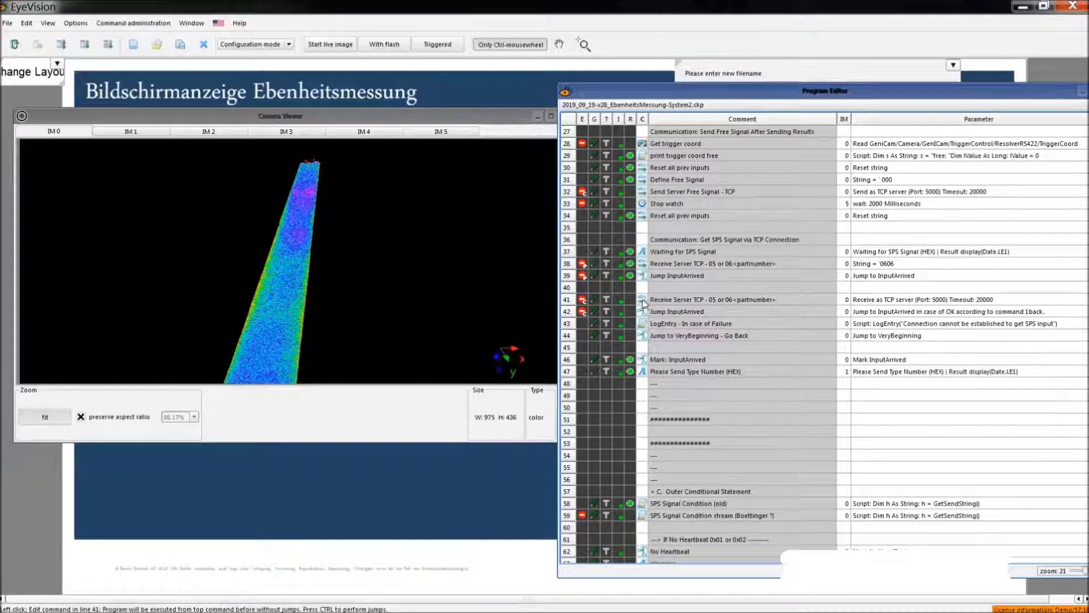
{"action": "right_click", "coordinate": [643, 303]}
{"action": "left_click", "coordinate": [664, 311]}
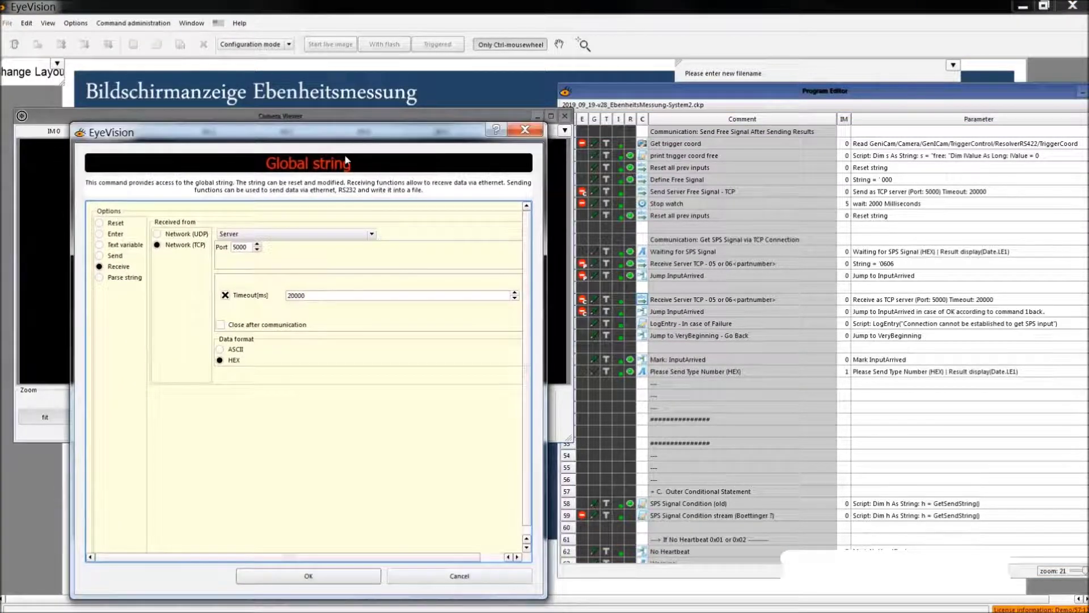
{"action": "left_click_drag", "start_coordinate": [250, 248], "coordinate": [227, 249]}
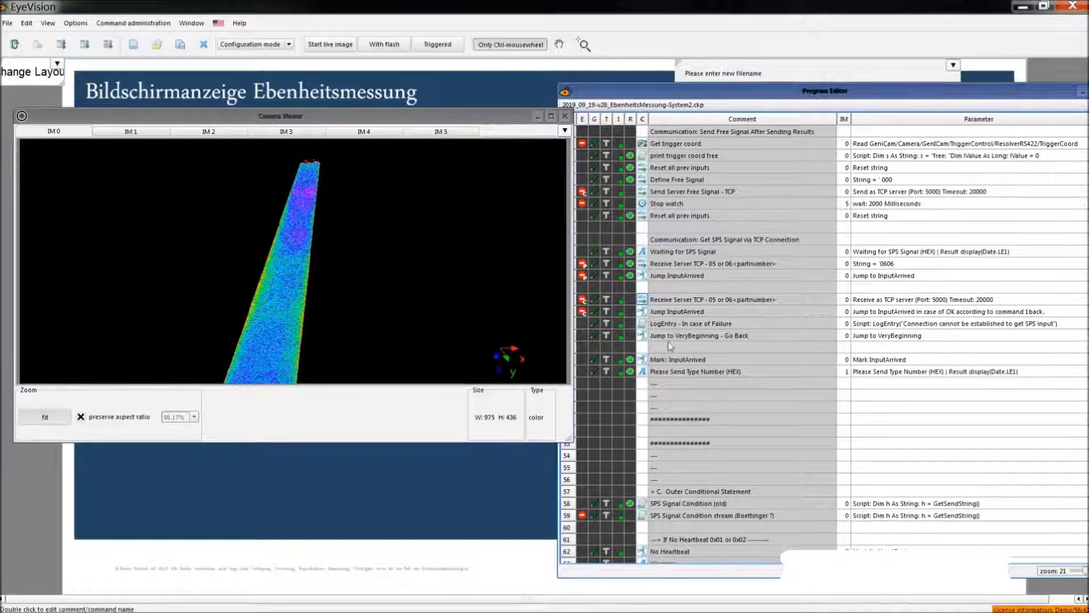
Step: Review the Outer Conditional Statement section from the heartbeat branches to the start signal, shifting the Camera Viewer clear of the Program Editor
{"action": "left_click", "coordinate": [675, 397]}
{"action": "scroll", "coordinate": [675, 401], "scroll_direction": "down", "scroll_amount": 2}
{"action": "scroll", "coordinate": [675, 404], "scroll_direction": "down", "scroll_amount": 6}
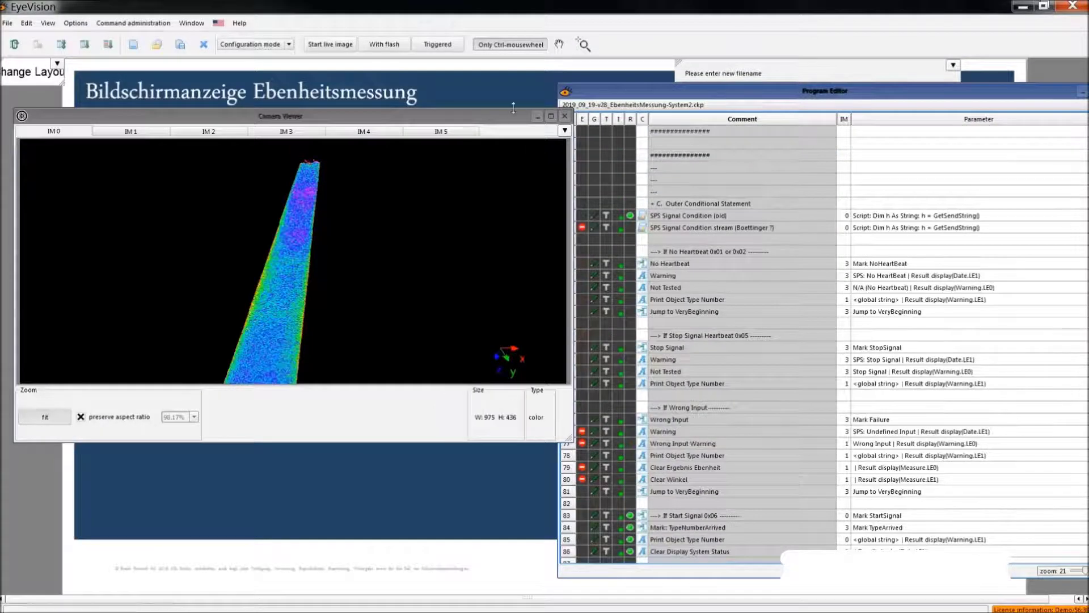
{"action": "left_click_drag", "start_coordinate": [533, 113], "coordinate": [520, 96]}
{"action": "left_click", "coordinate": [703, 385]}
{"action": "scroll", "coordinate": [699, 388], "scroll_direction": "down", "scroll_amount": 5}
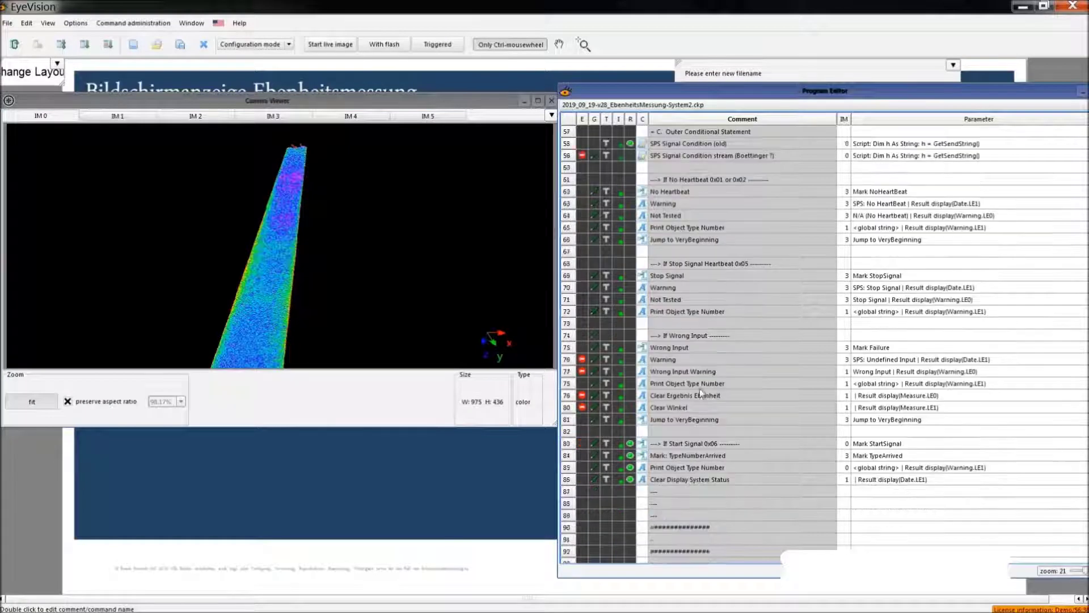
{"action": "scroll", "coordinate": [700, 388], "scroll_direction": "down", "scroll_amount": 1}
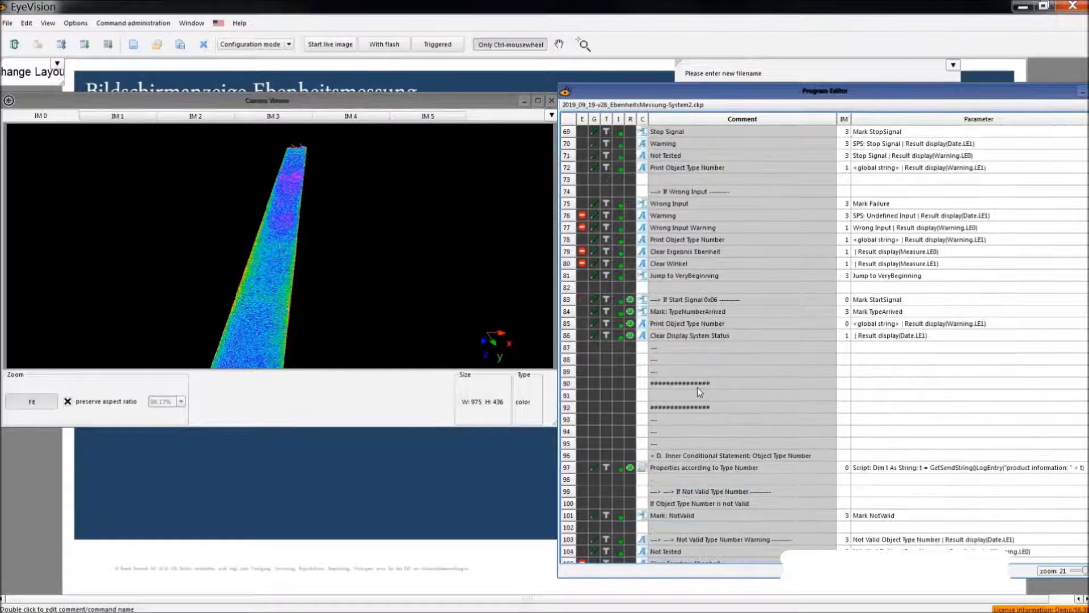
Step: Open the "Properties according to Type Number" script in line 97, place its window beside the Program Editor and enlarge the code area
{"action": "right_click", "coordinate": [647, 474]}
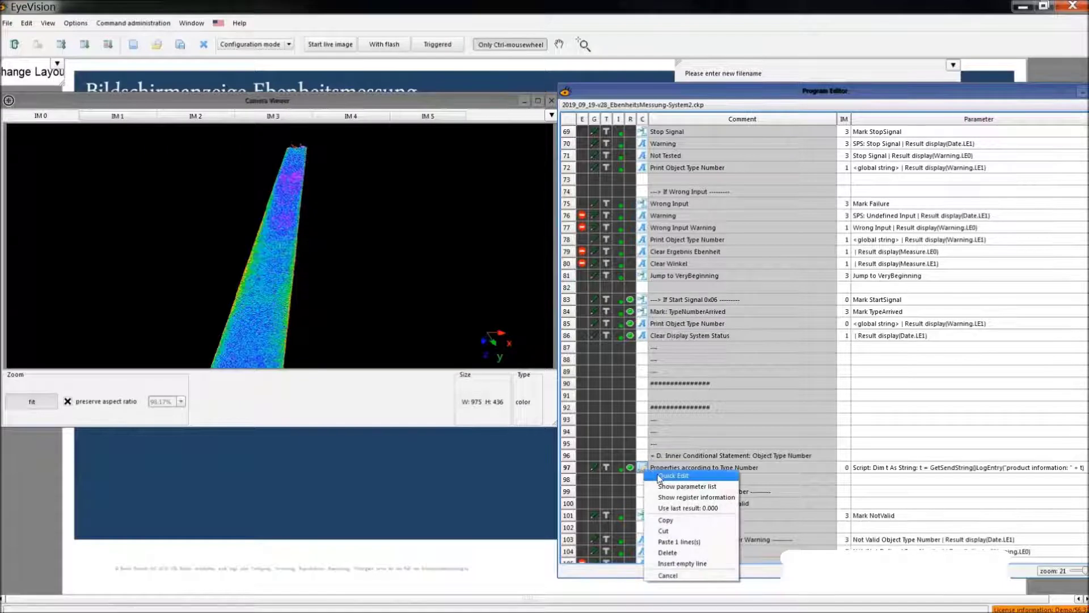
{"action": "left_click", "coordinate": [659, 476]}
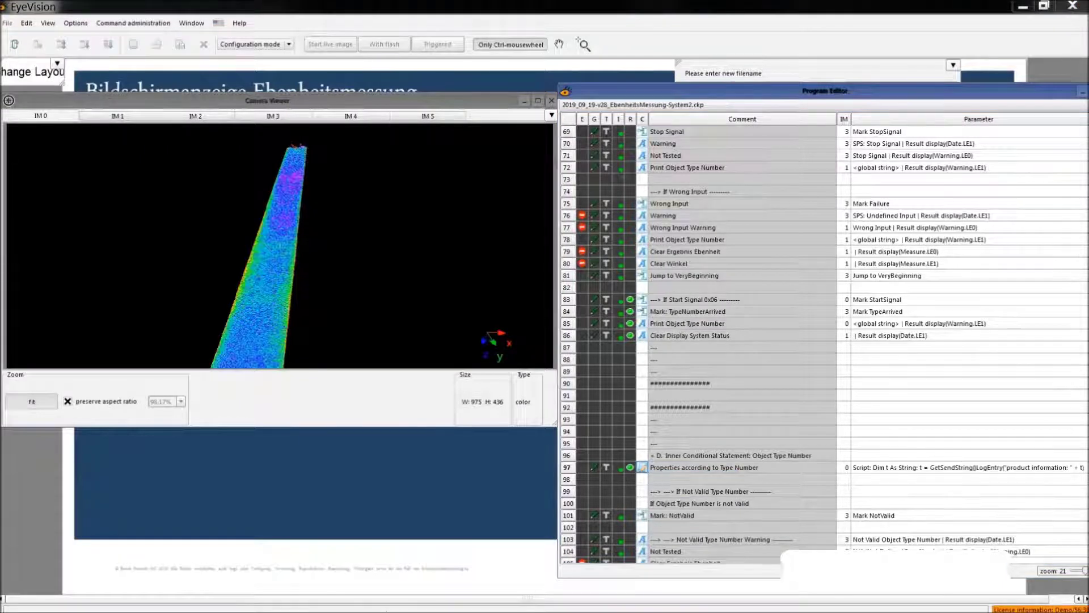
{"action": "left_click_drag", "start_coordinate": [407, 292], "coordinate": [809, 33]}
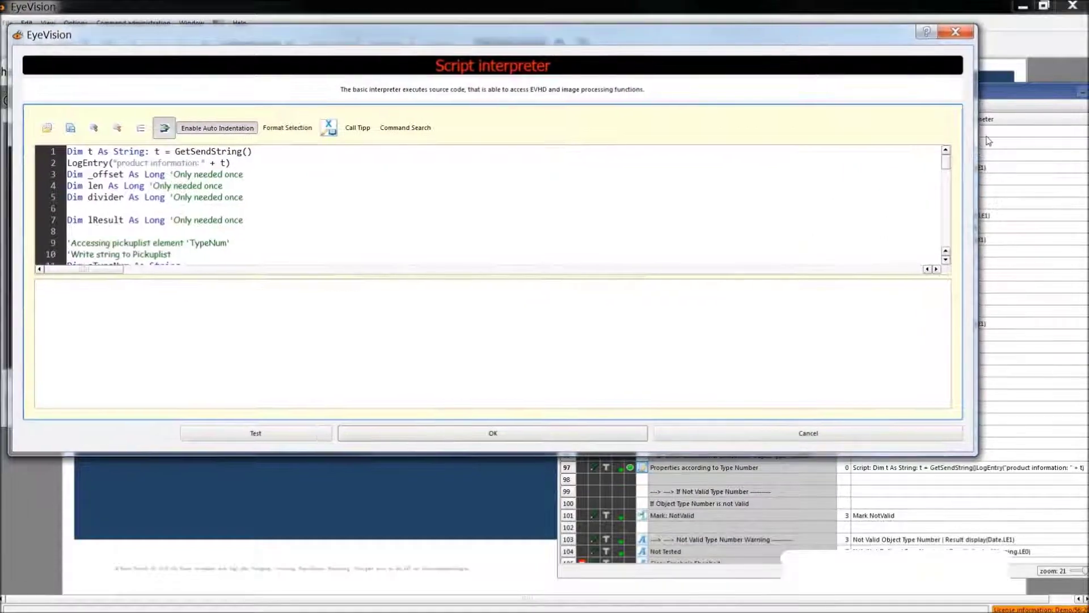
{"action": "left_click_drag", "start_coordinate": [975, 143], "coordinate": [550, 209]}
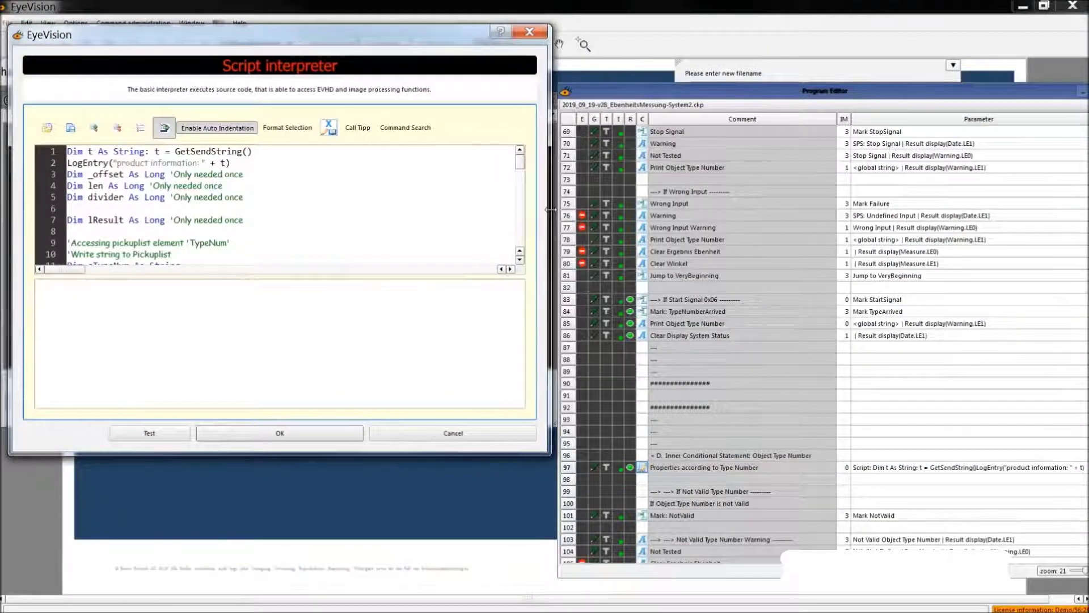
{"action": "left_click_drag", "start_coordinate": [310, 454], "coordinate": [294, 608]}
{"action": "left_click_drag", "start_coordinate": [274, 354], "coordinate": [262, 507]}
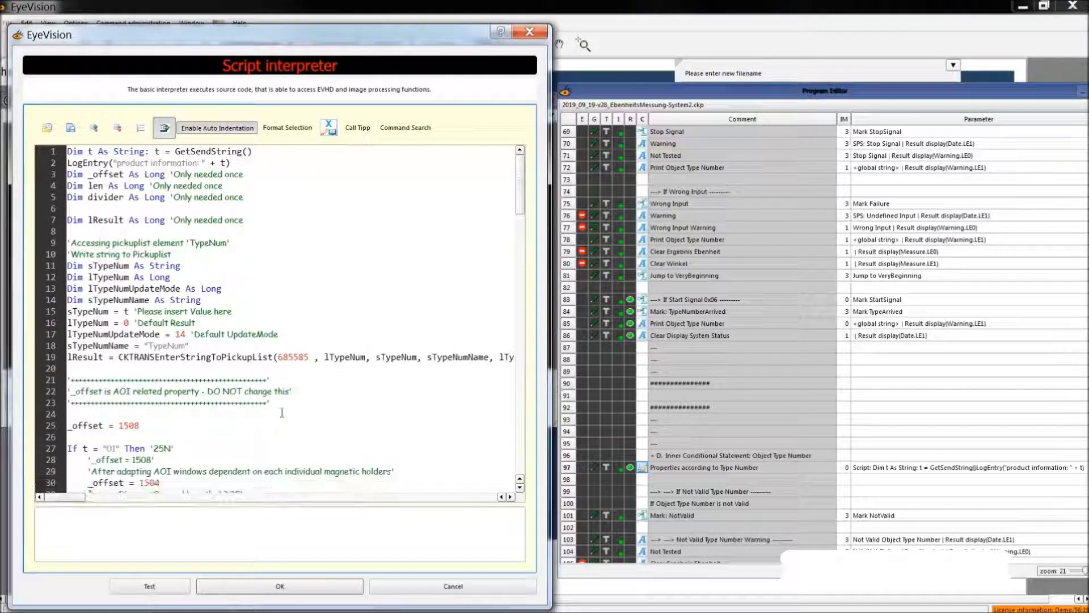
Step: Examine the script's first type number branches and highlight type 02 with its len and _offset values
{"action": "scroll", "coordinate": [281, 417], "scroll_direction": "down", "scroll_amount": 2}
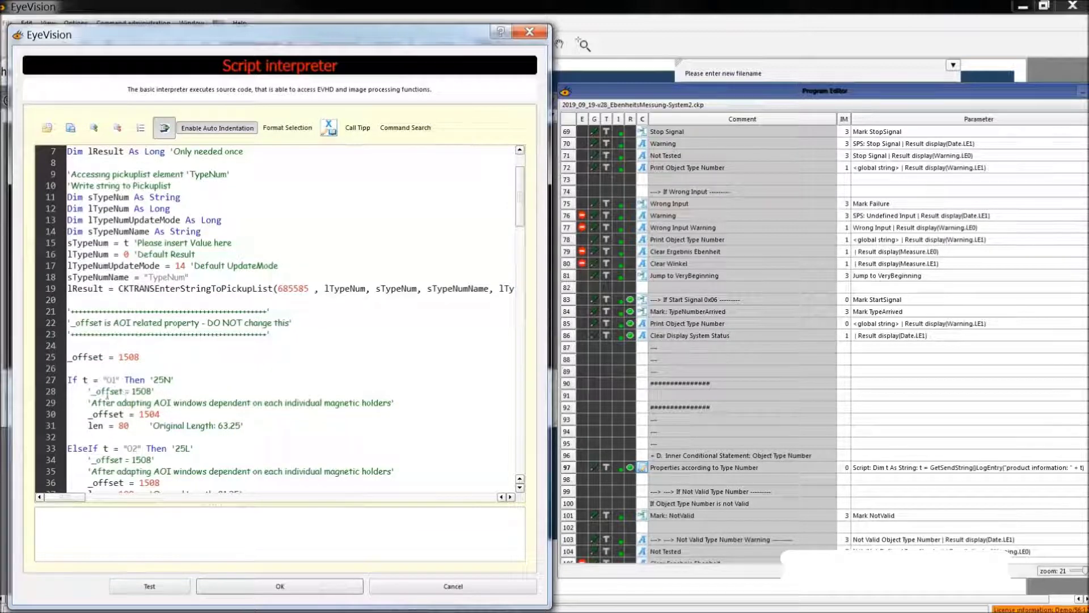
{"action": "scroll", "coordinate": [113, 392], "scroll_direction": "down", "scroll_amount": 2}
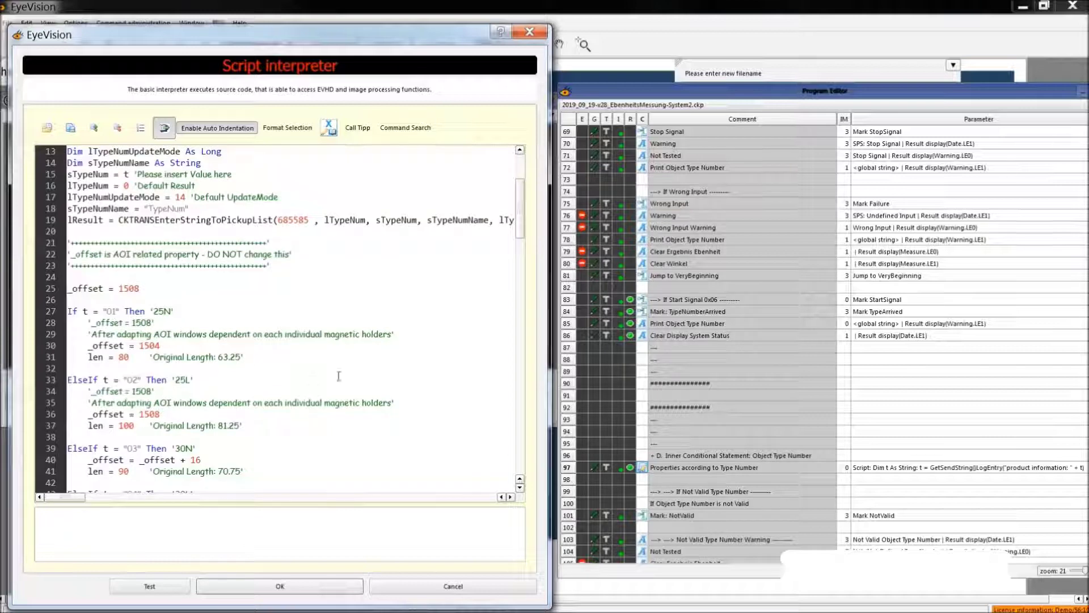
{"action": "scroll", "coordinate": [141, 340], "scroll_direction": "down", "scroll_amount": 1}
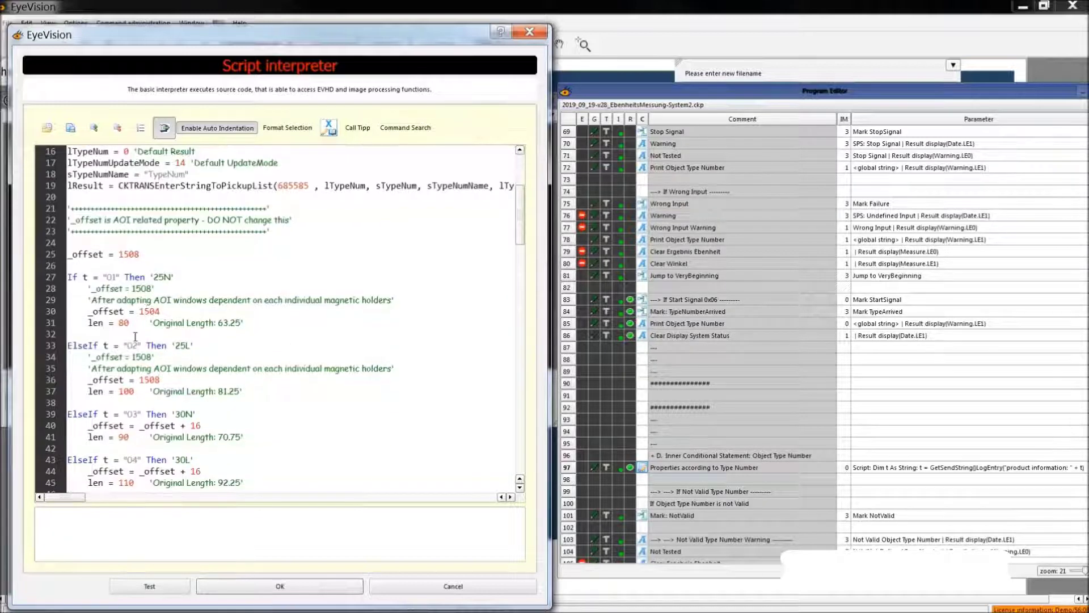
{"action": "double_click", "coordinate": [132, 345]}
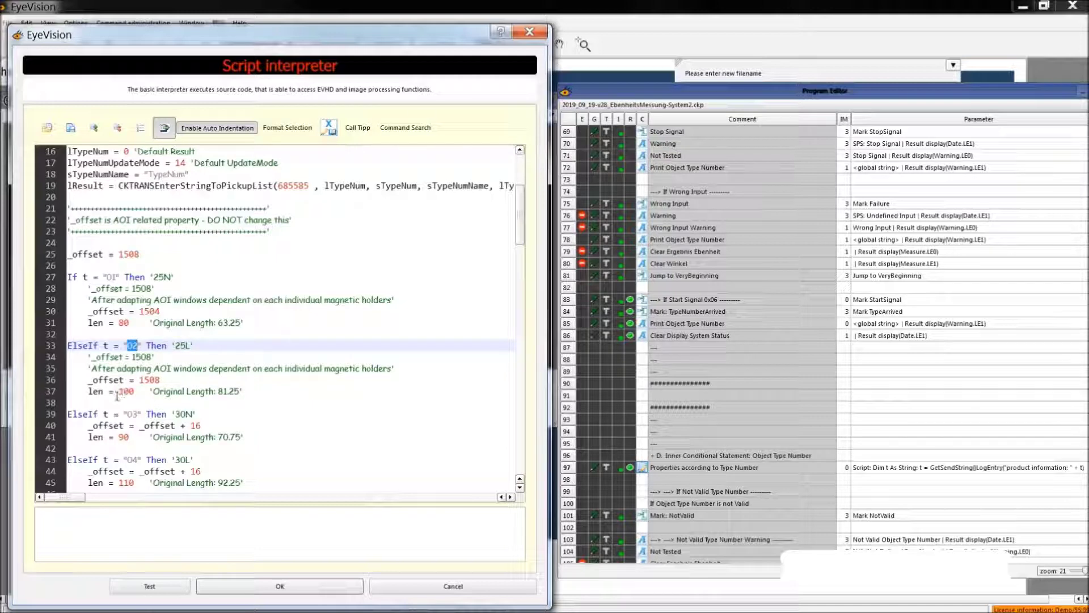
{"action": "double_click", "coordinate": [126, 391]}
{"action": "left_click_drag", "start_coordinate": [124, 391], "coordinate": [135, 392]}
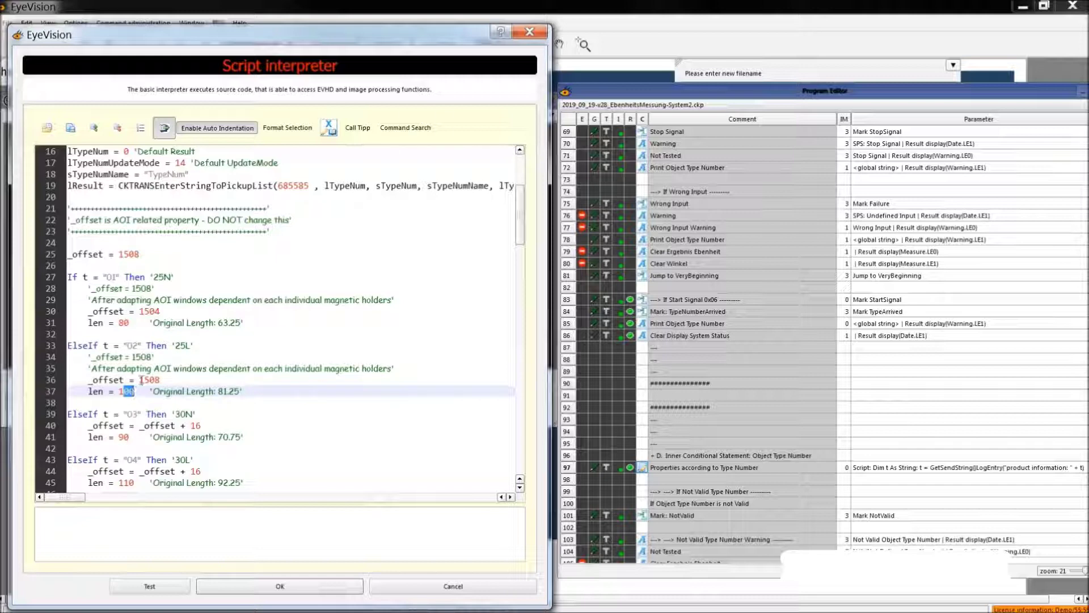
{"action": "left_click_drag", "start_coordinate": [89, 380], "coordinate": [160, 380]}
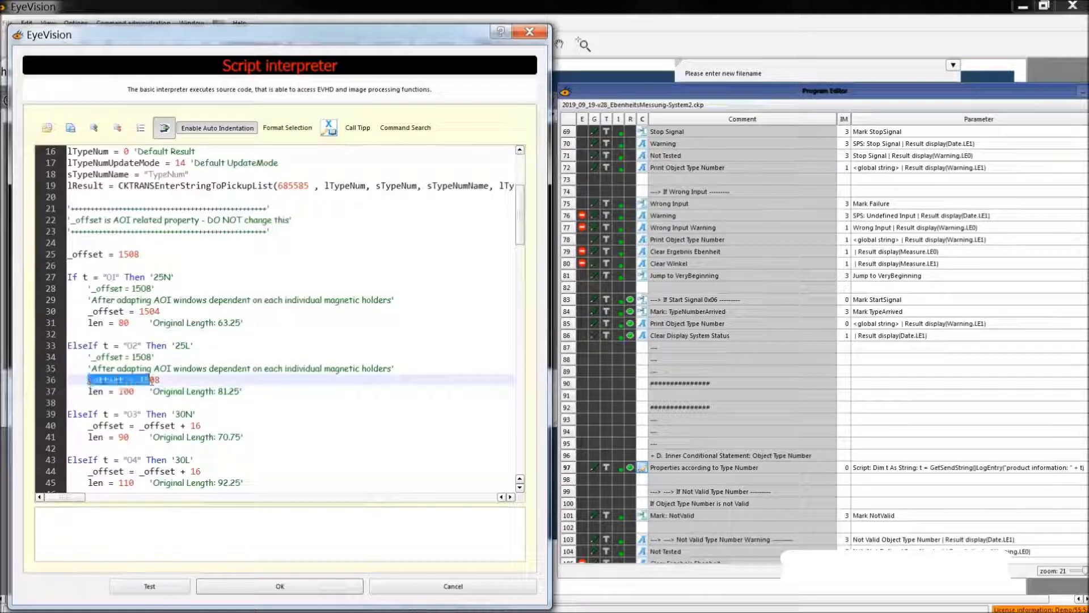
Step: Examine the offset and length settings of the remaining type number branches through to the Master type
{"action": "scroll", "coordinate": [151, 439], "scroll_direction": "down", "scroll_amount": 5}
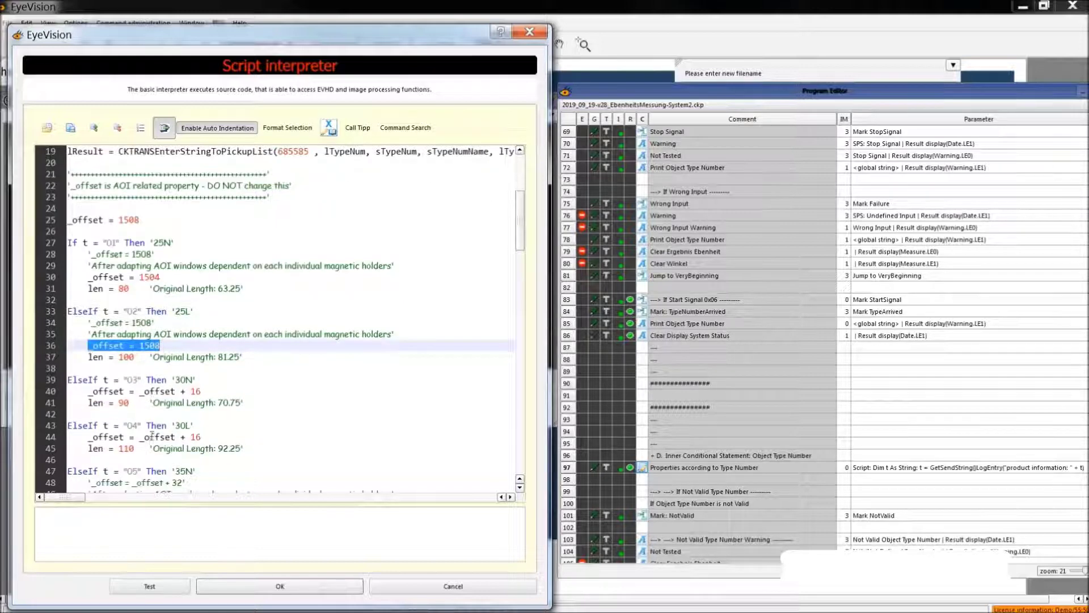
{"action": "scroll", "coordinate": [153, 388], "scroll_direction": "down", "scroll_amount": 2}
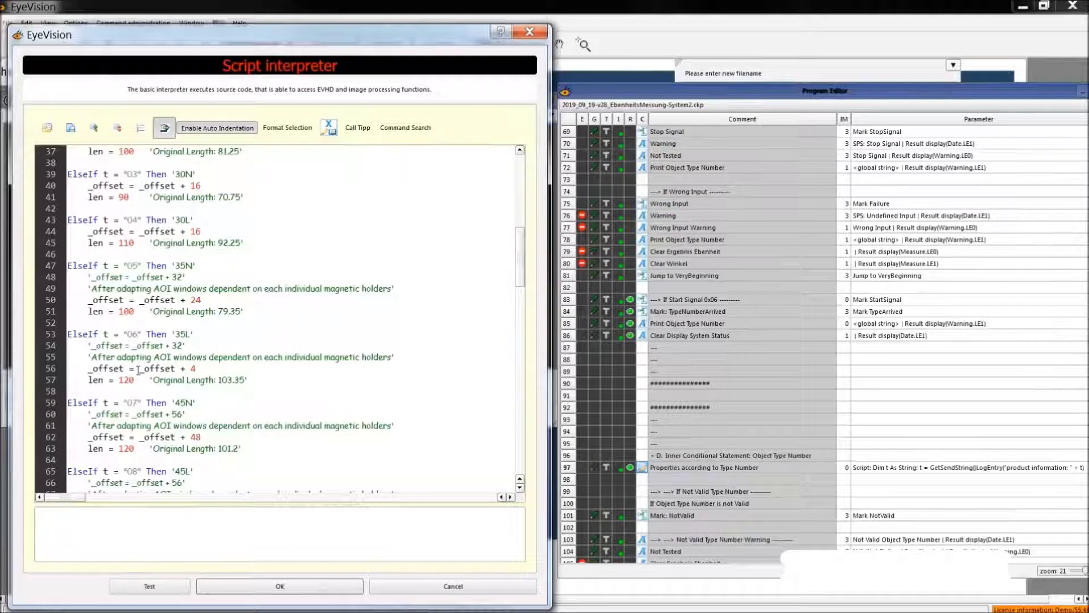
{"action": "scroll", "coordinate": [142, 386], "scroll_direction": "down", "scroll_amount": 7}
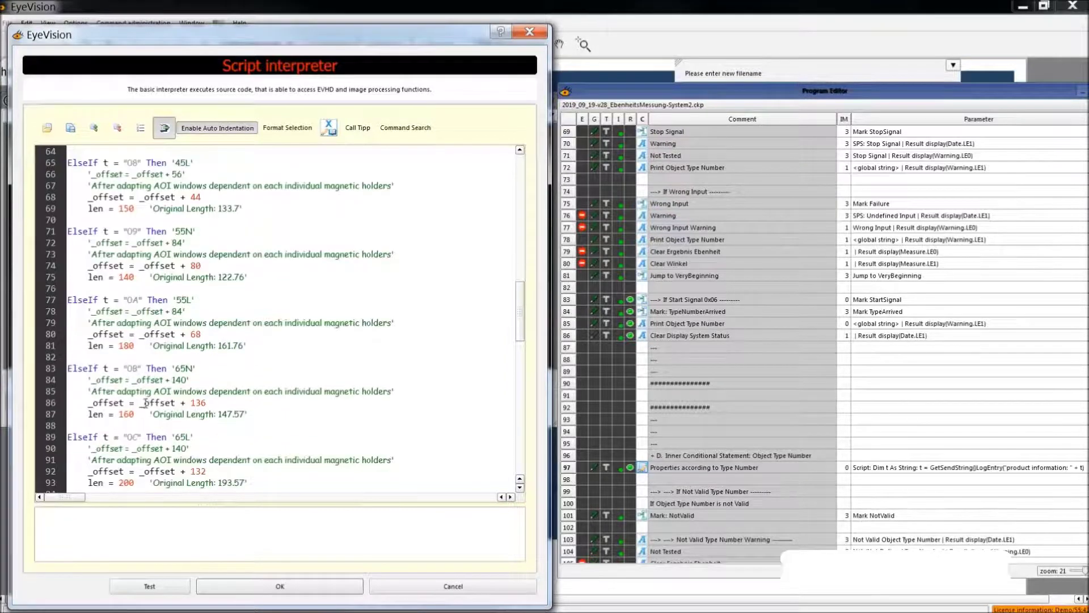
{"action": "scroll", "coordinate": [136, 403], "scroll_direction": "down", "scroll_amount": 3}
{"action": "scroll", "coordinate": [136, 406], "scroll_direction": "down", "scroll_amount": 2}
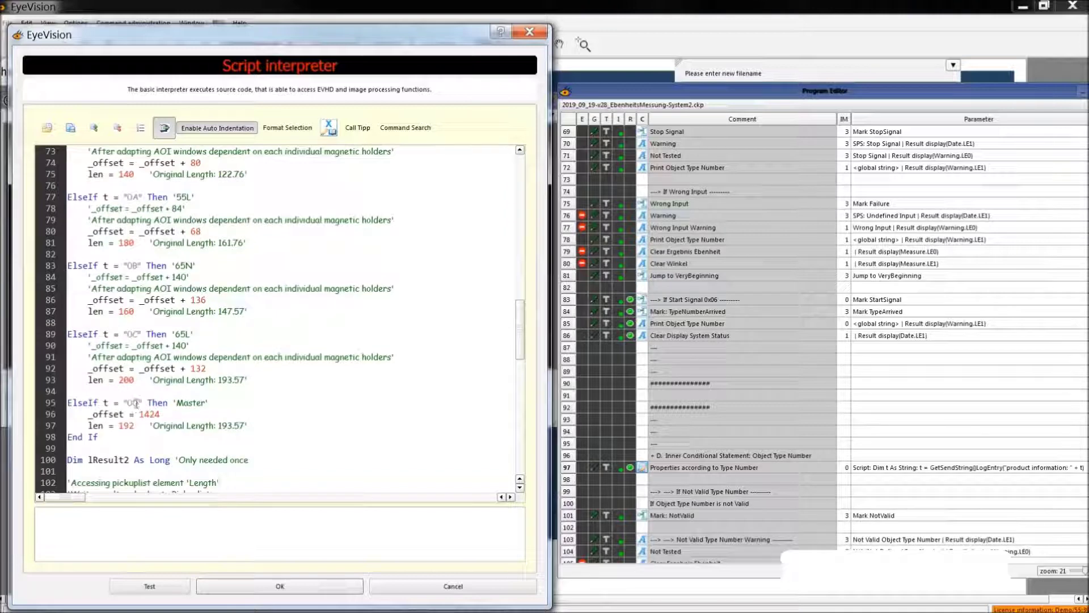
{"action": "scroll", "coordinate": [136, 404], "scroll_direction": "down", "scroll_amount": 1}
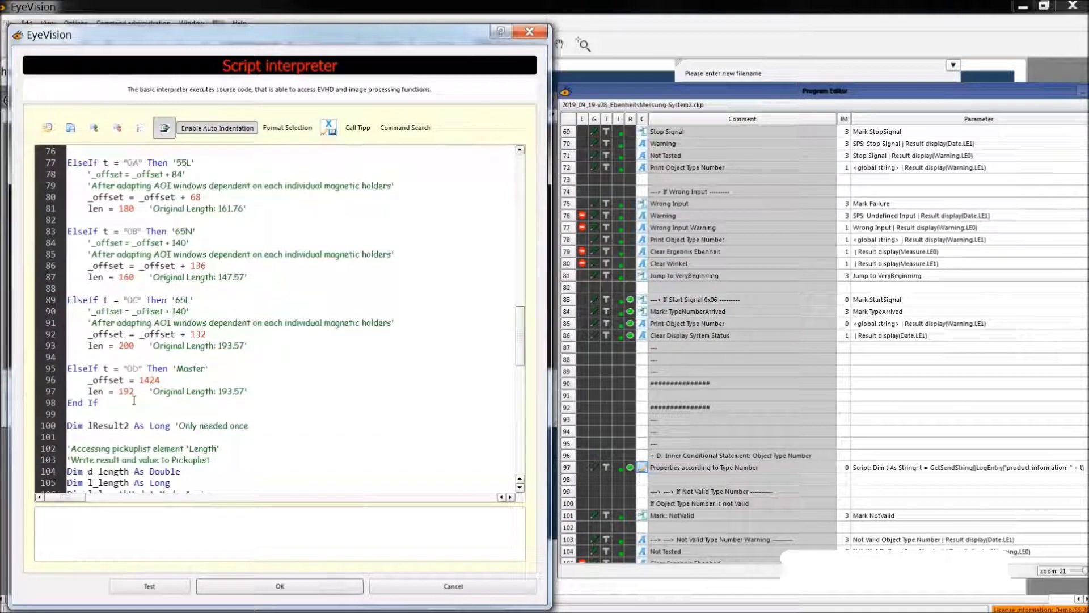
Step: Check the script code that writes the Length and AOI_offset values to the pickup list
{"action": "scroll", "coordinate": [133, 401], "scroll_direction": "down", "scroll_amount": 4}
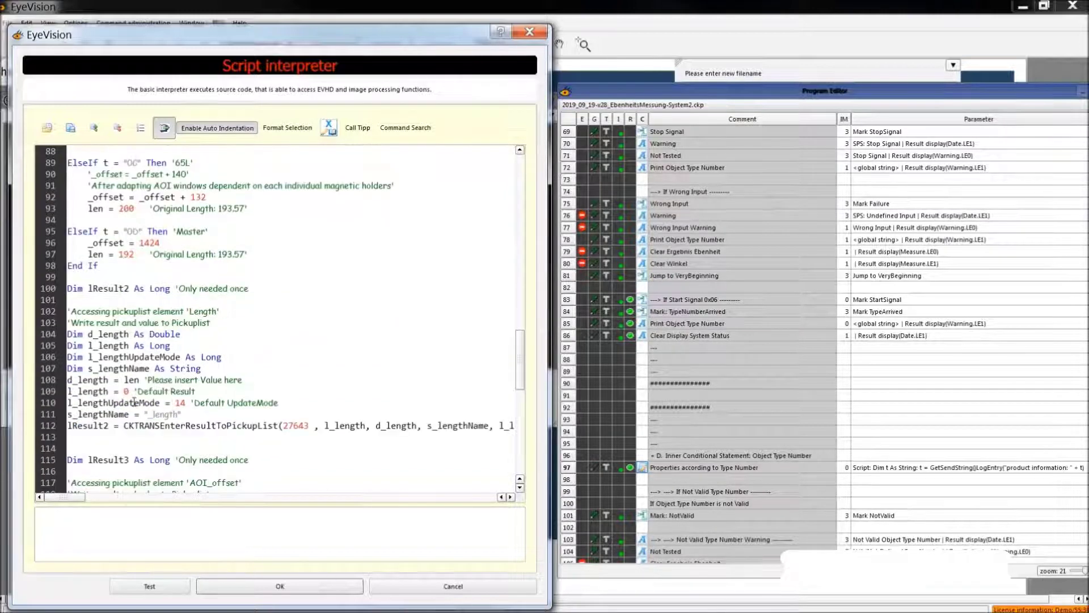
{"action": "scroll", "coordinate": [134, 402], "scroll_direction": "down", "scroll_amount": 7}
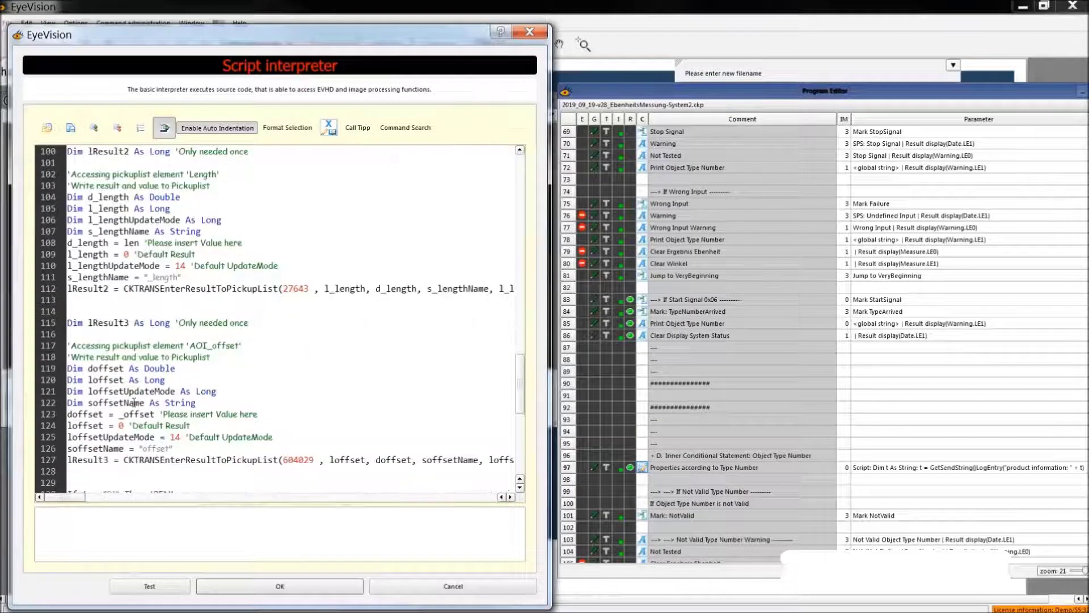
{"action": "scroll", "coordinate": [134, 403], "scroll_direction": "down", "scroll_amount": 4}
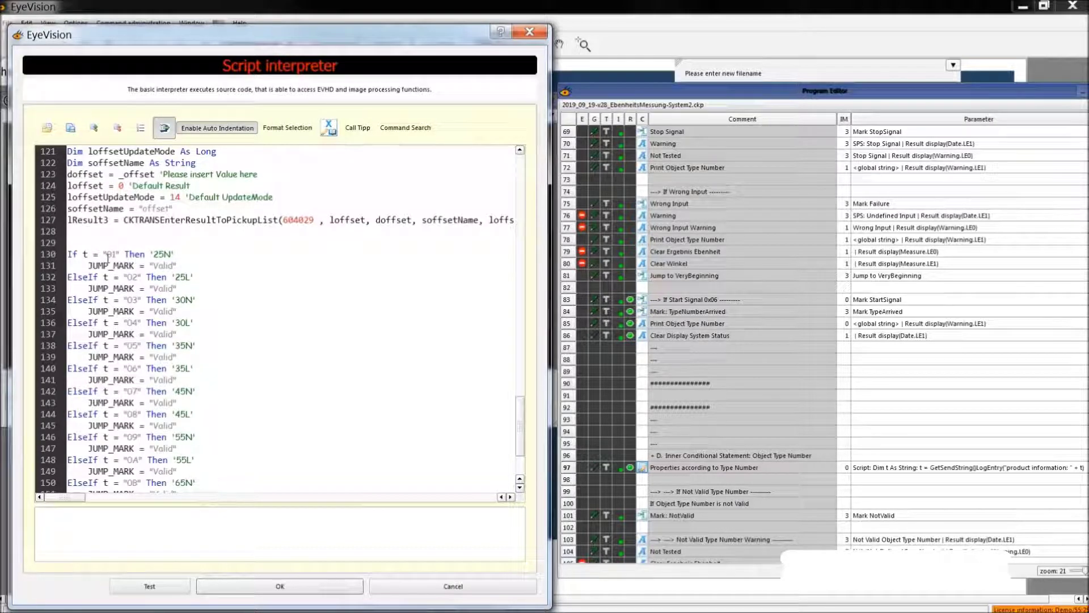
Step: Check the jump mark assigned to each type number, including Valid COG and NotValid, and close the script
{"action": "scroll", "coordinate": [137, 375], "scroll_direction": "down", "scroll_amount": 3}
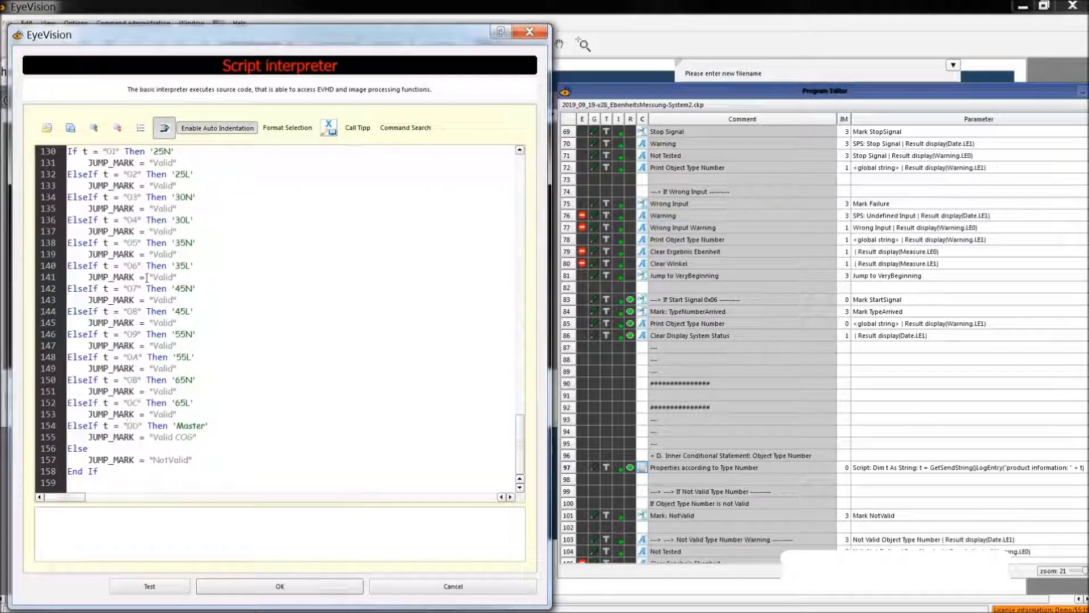
{"action": "scroll", "coordinate": [139, 415], "scroll_direction": "up", "scroll_amount": 1}
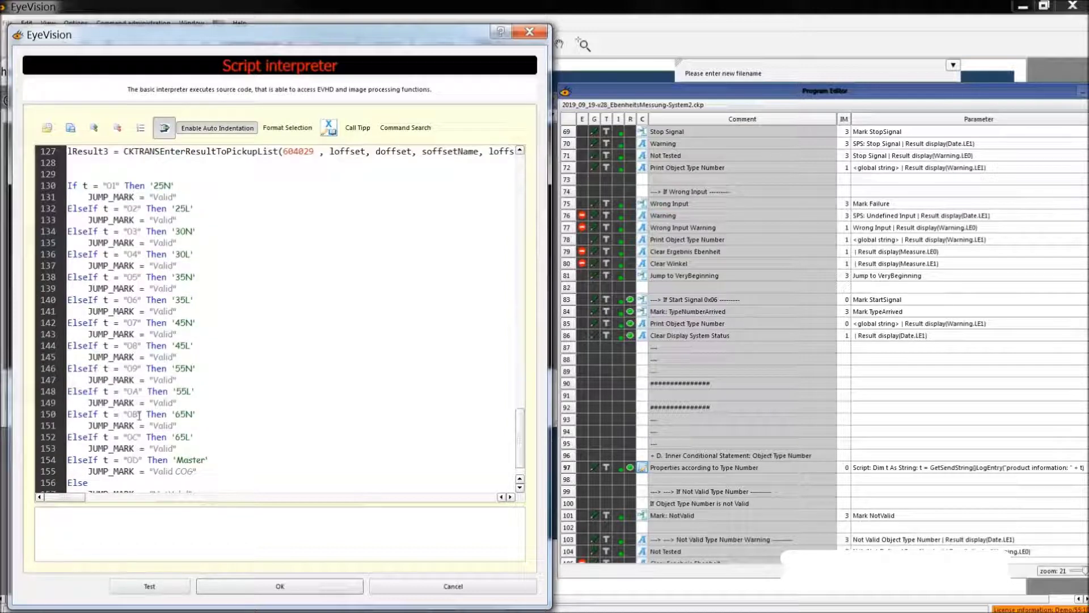
{"action": "scroll", "coordinate": [139, 411], "scroll_direction": "down", "scroll_amount": 1}
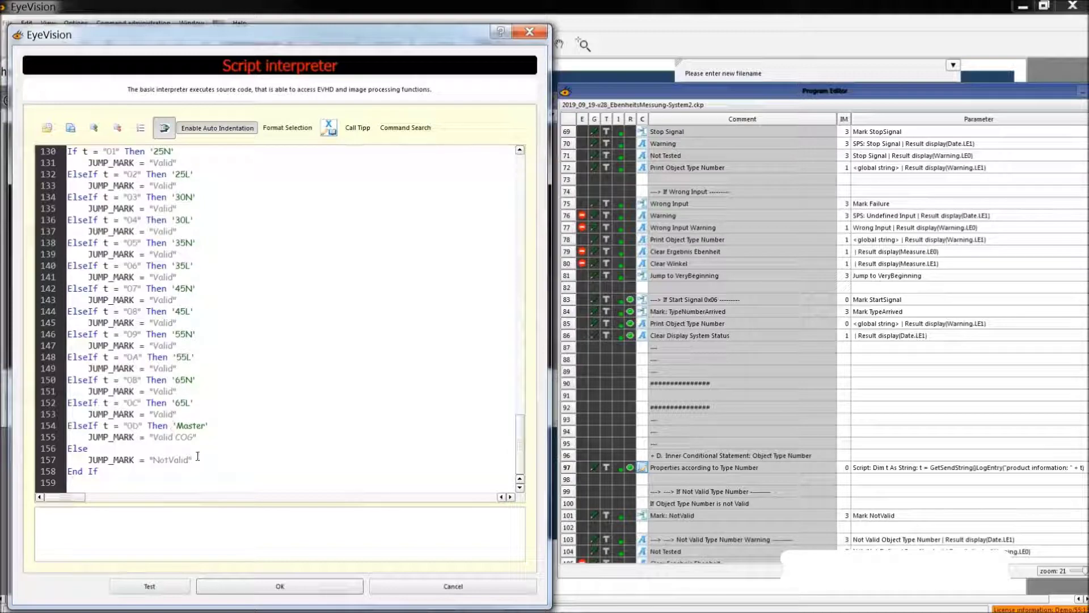
{"action": "left_click", "coordinate": [266, 585]}
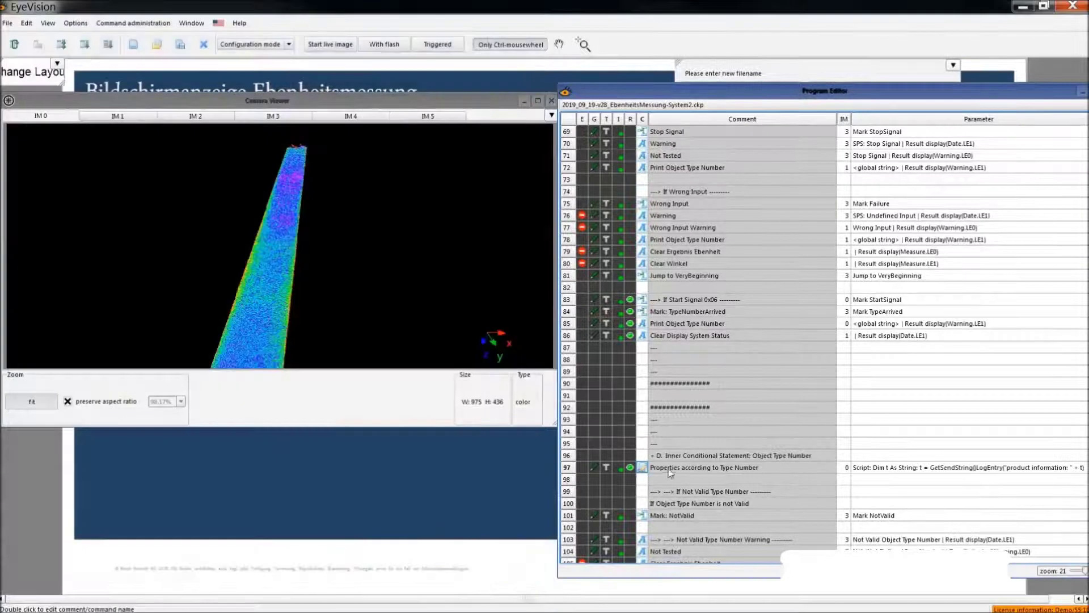
Step: Open the "Ebenheit Calculation Min-Max Changes" script in line 119 of the program
{"action": "scroll", "coordinate": [748, 355], "scroll_direction": "down", "scroll_amount": 4}
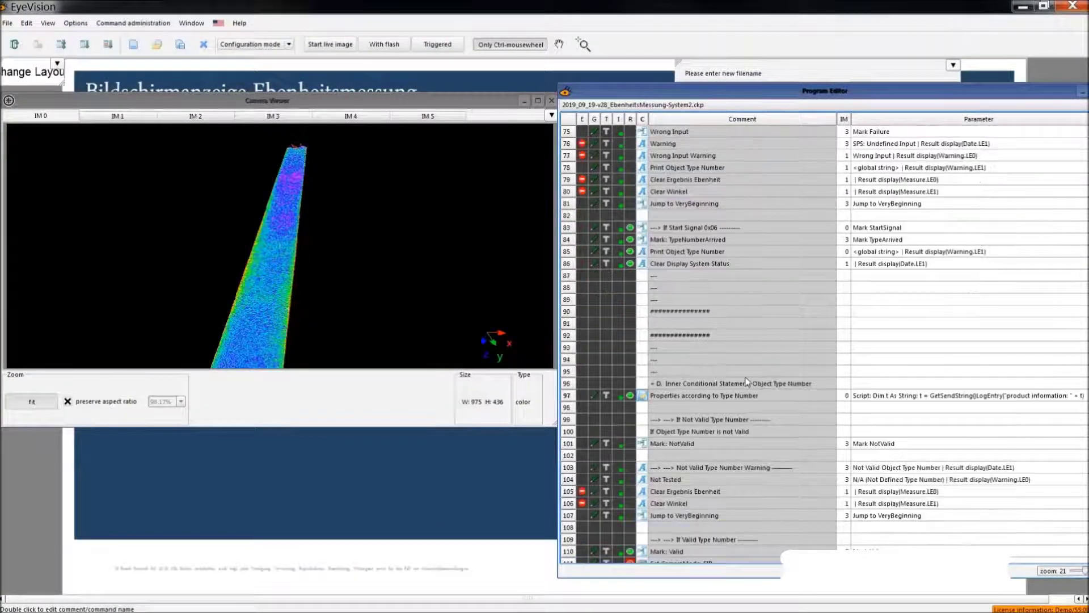
{"action": "scroll", "coordinate": [692, 501], "scroll_direction": "down", "scroll_amount": 2}
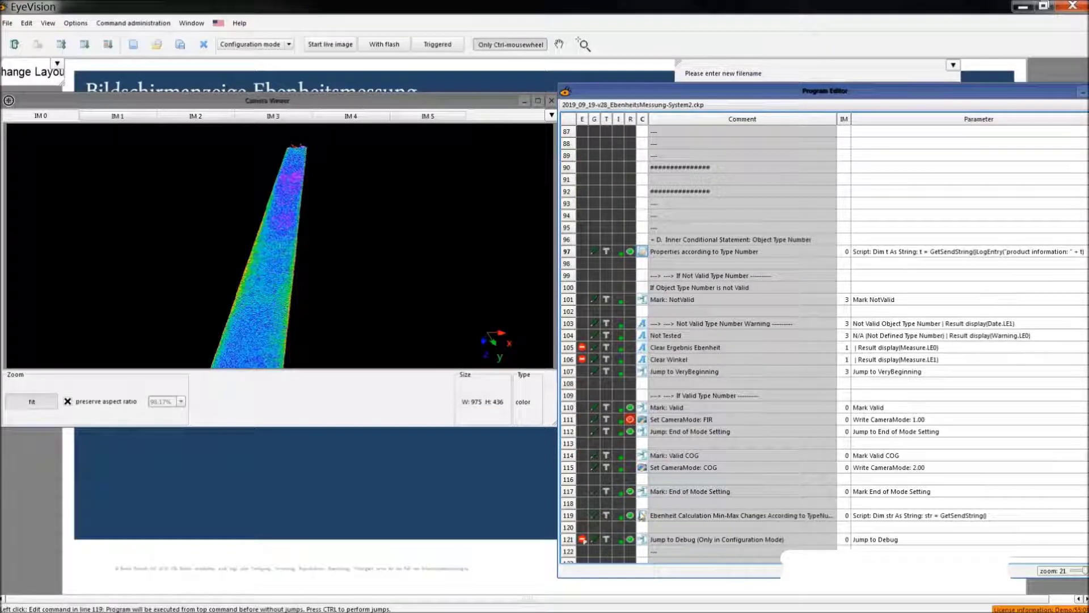
{"action": "right_click", "coordinate": [644, 516]}
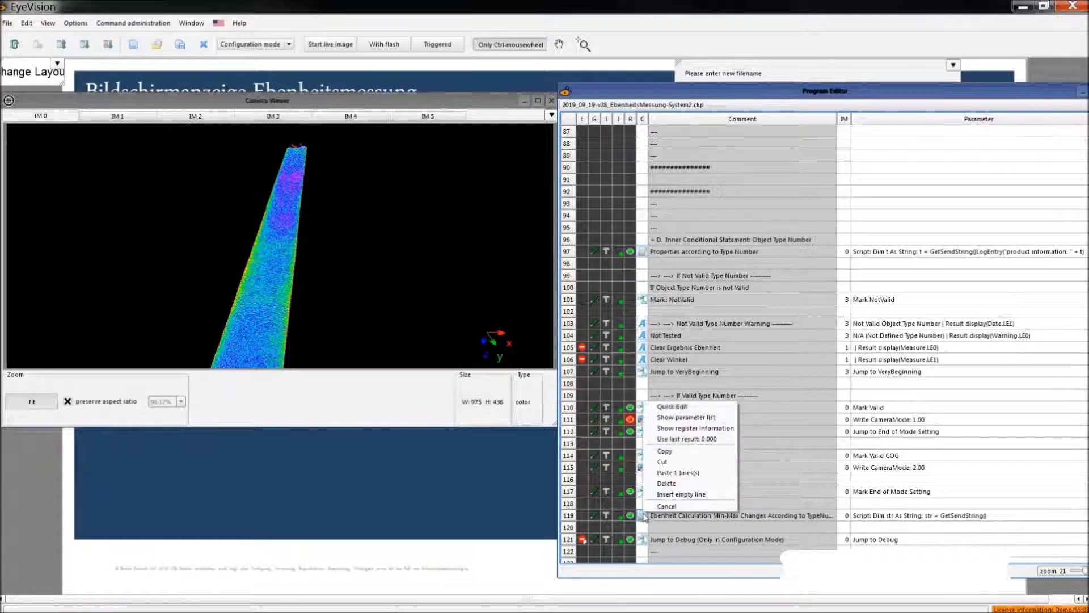
{"action": "left_click", "coordinate": [666, 405]}
Step: Examine the minTrim, maxTrim and tolerance explanations and their settings per type number, and close the script
{"action": "left_click", "coordinate": [243, 242]}
{"action": "scroll", "coordinate": [235, 251], "scroll_direction": "down", "scroll_amount": 2}
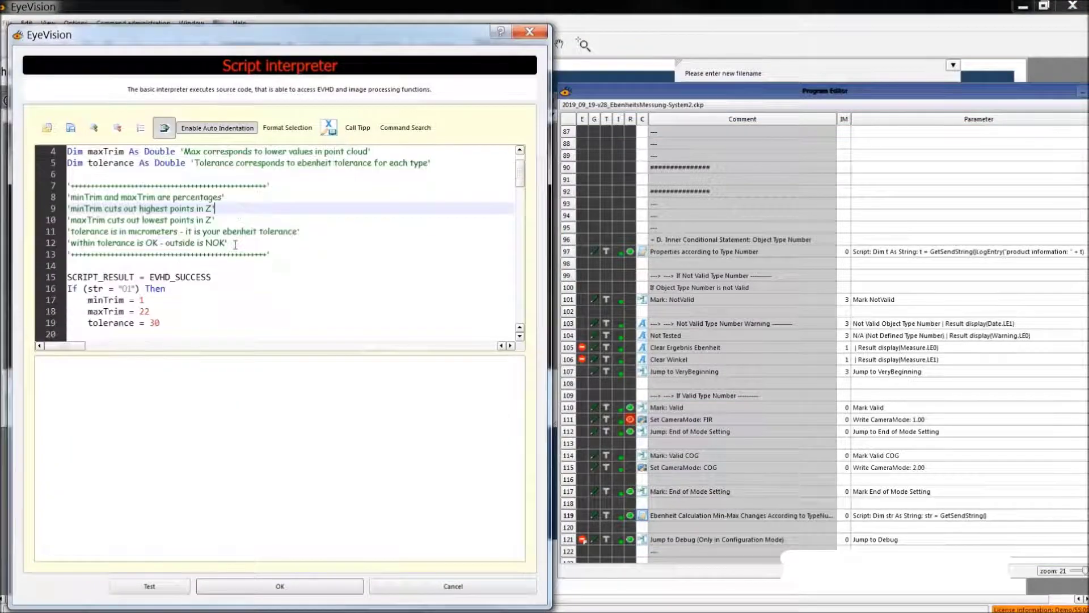
{"action": "scroll", "coordinate": [236, 258], "scroll_direction": "down", "scroll_amount": 1}
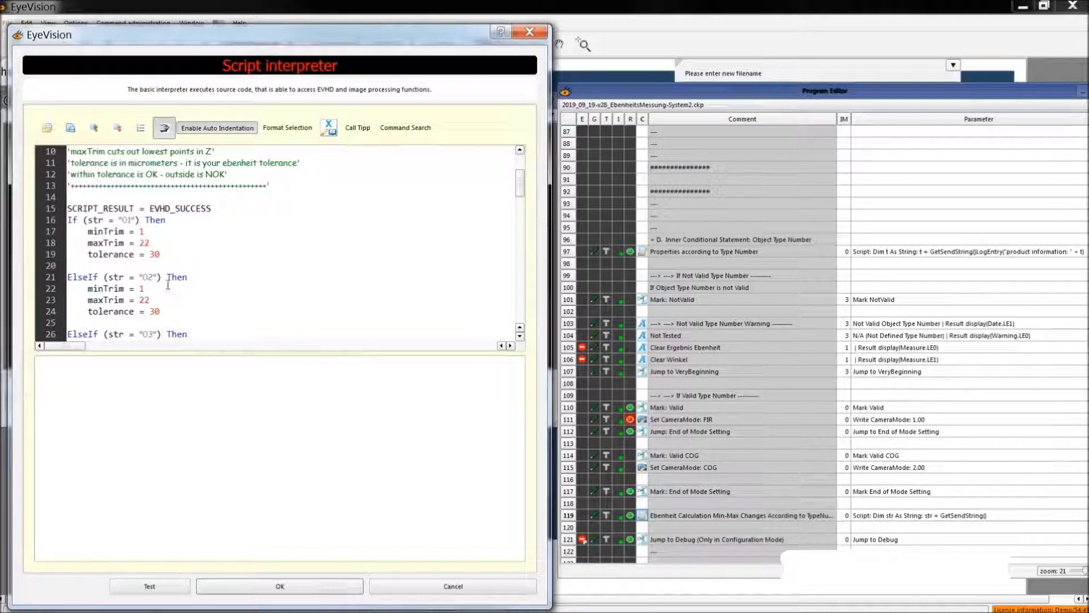
{"action": "scroll", "coordinate": [167, 287], "scroll_direction": "down", "scroll_amount": 1}
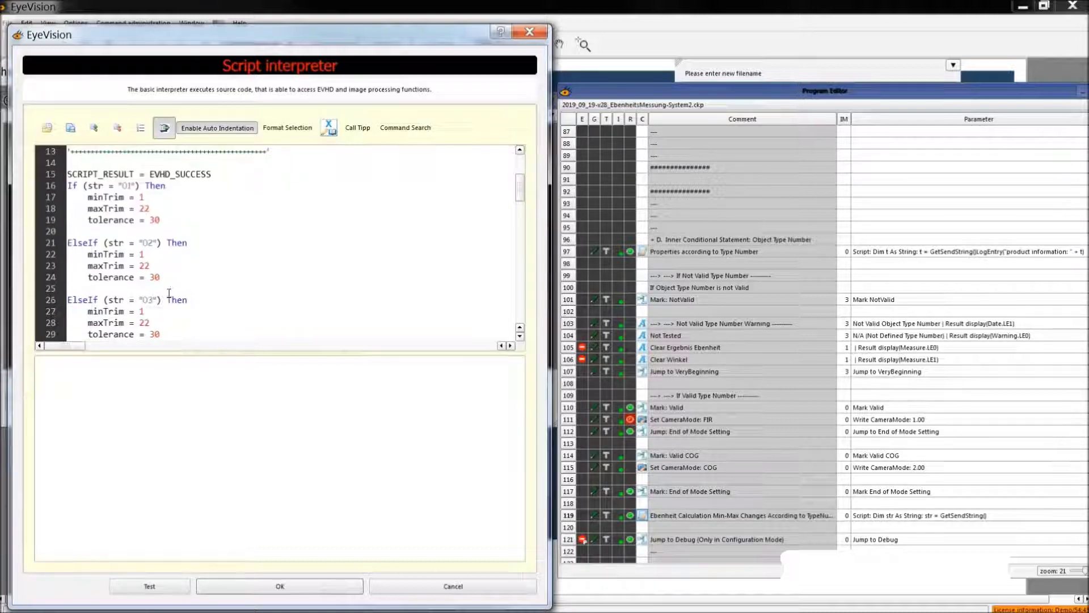
{"action": "left_click", "coordinate": [295, 588]}
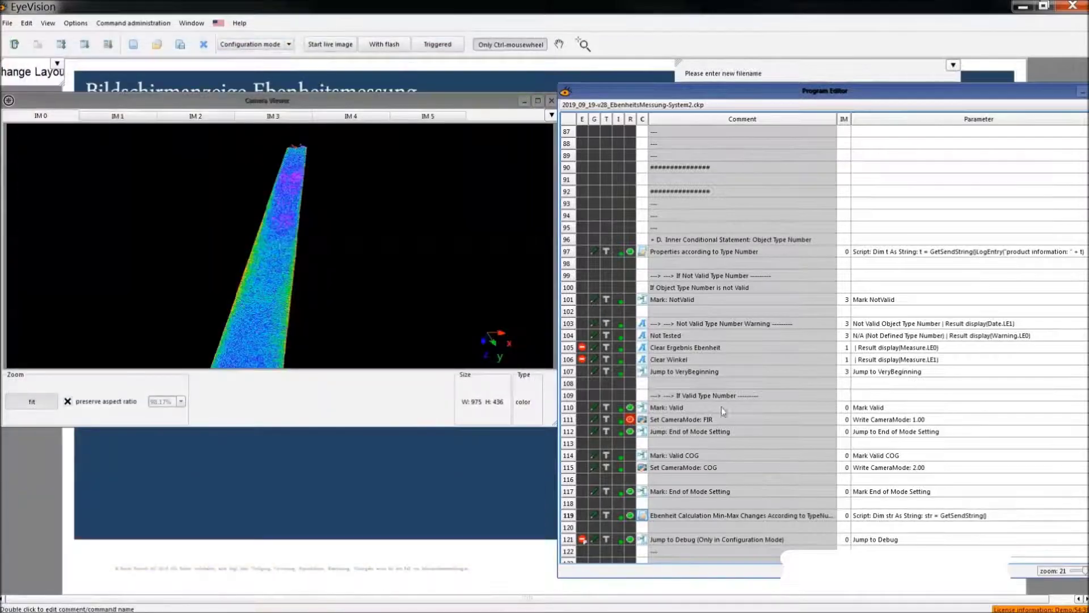
Step: Bring up the Camera Settings and Calculations section of the program
{"action": "scroll", "coordinate": [698, 455], "scroll_direction": "down", "scroll_amount": 1}
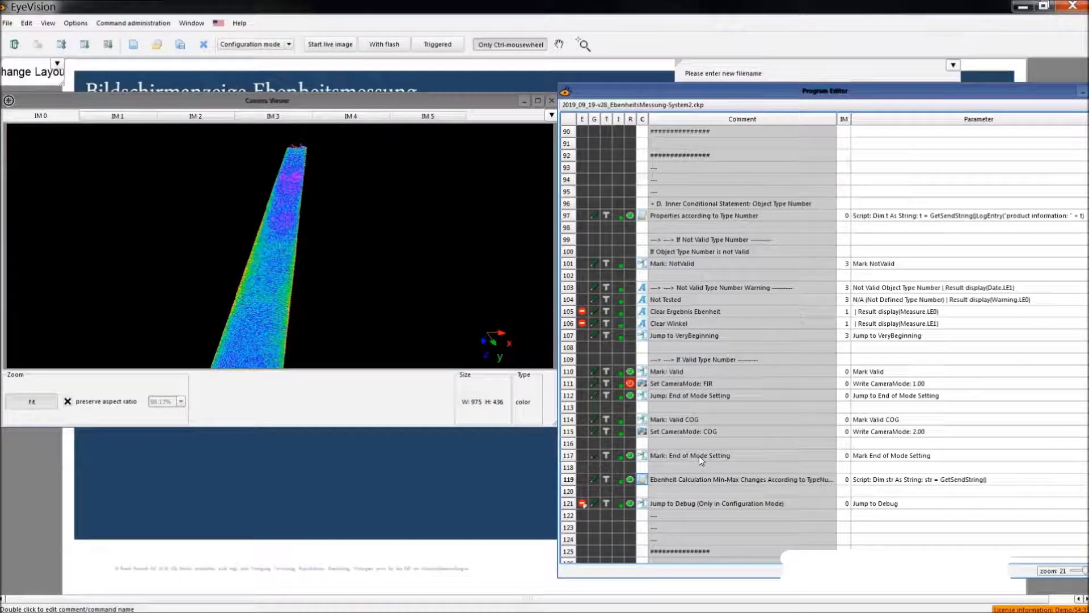
{"action": "scroll", "coordinate": [698, 454], "scroll_direction": "down", "scroll_amount": 8}
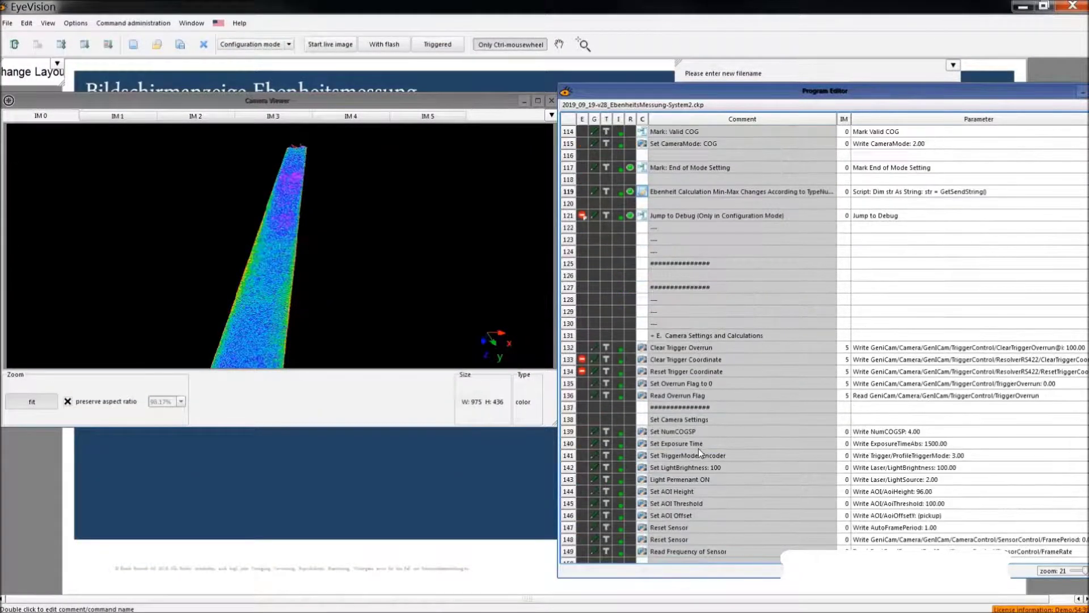
Step: Examine the camera settings, profile number calculation and TCP busy signal commands in the Camera Settings and Calculations section
{"action": "scroll", "coordinate": [699, 452], "scroll_direction": "down", "scroll_amount": 7}
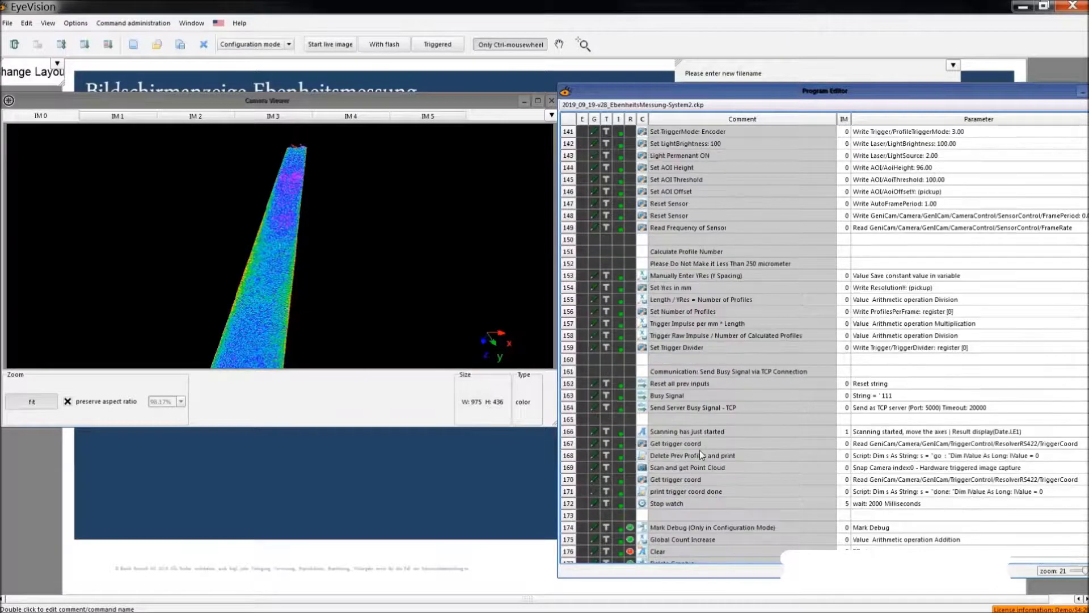
{"action": "scroll", "coordinate": [699, 451], "scroll_direction": "down", "scroll_amount": 1}
{"action": "scroll", "coordinate": [698, 436], "scroll_direction": "up", "scroll_amount": 4}
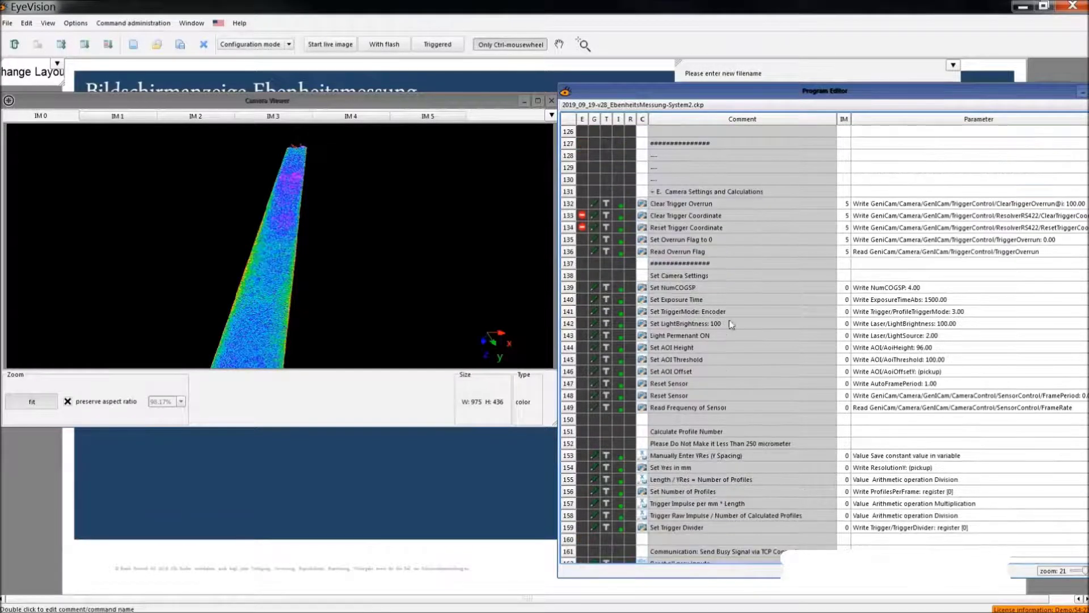
{"action": "scroll", "coordinate": [686, 392], "scroll_direction": "down", "scroll_amount": 4}
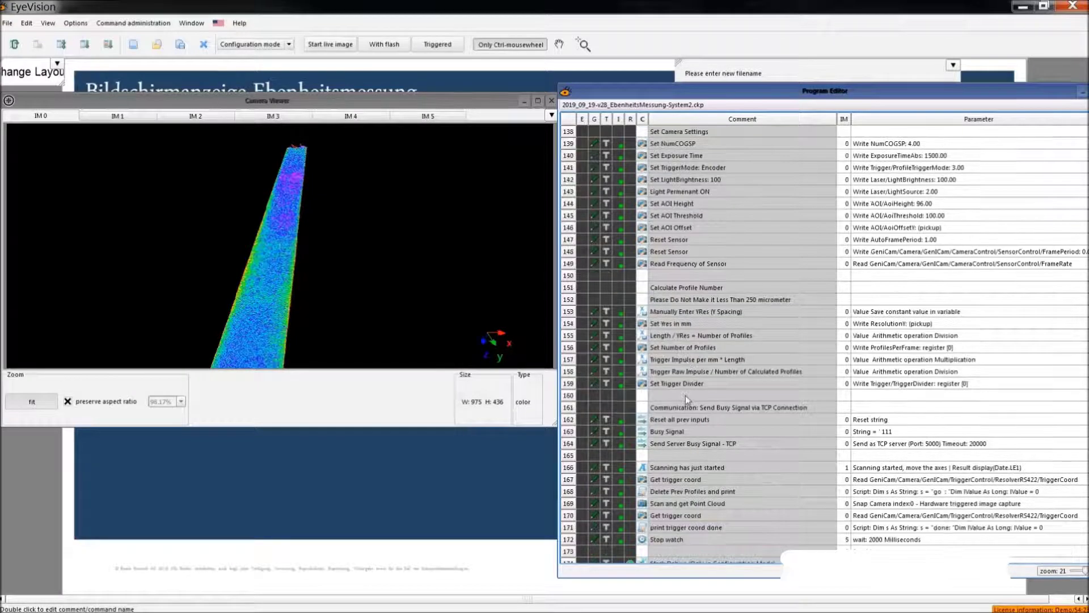
{"action": "scroll", "coordinate": [685, 396], "scroll_direction": "down", "scroll_amount": 1}
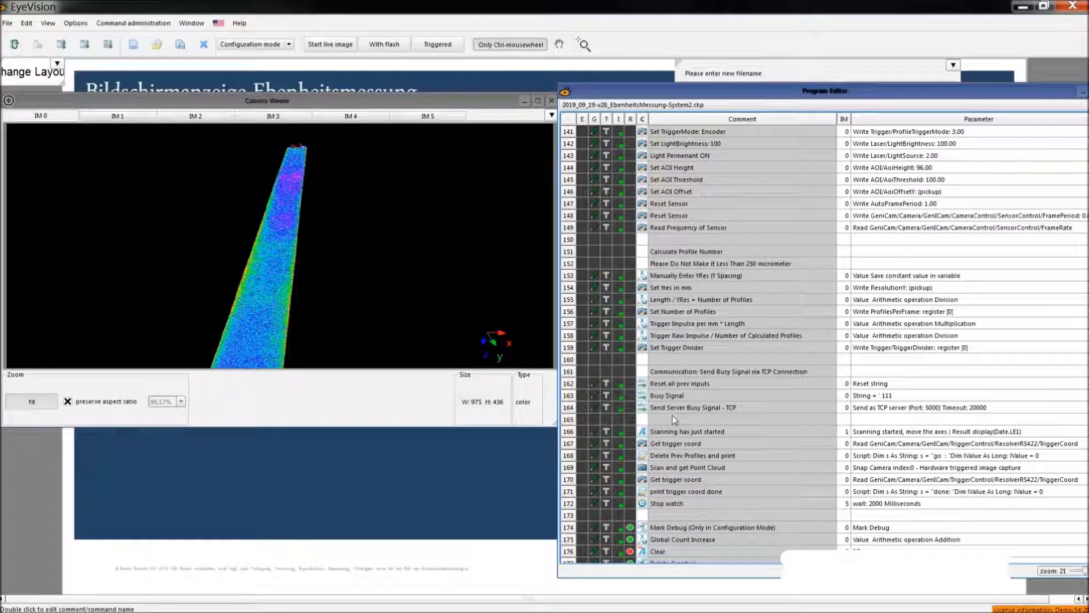
Step: Open the 3D Filter Resampling command in line 194 of the Point Cloud Post-process Filters section for quick editing
{"action": "scroll", "coordinate": [674, 416], "scroll_direction": "down", "scroll_amount": 3}
{"action": "scroll", "coordinate": [671, 418], "scroll_direction": "down", "scroll_amount": 4}
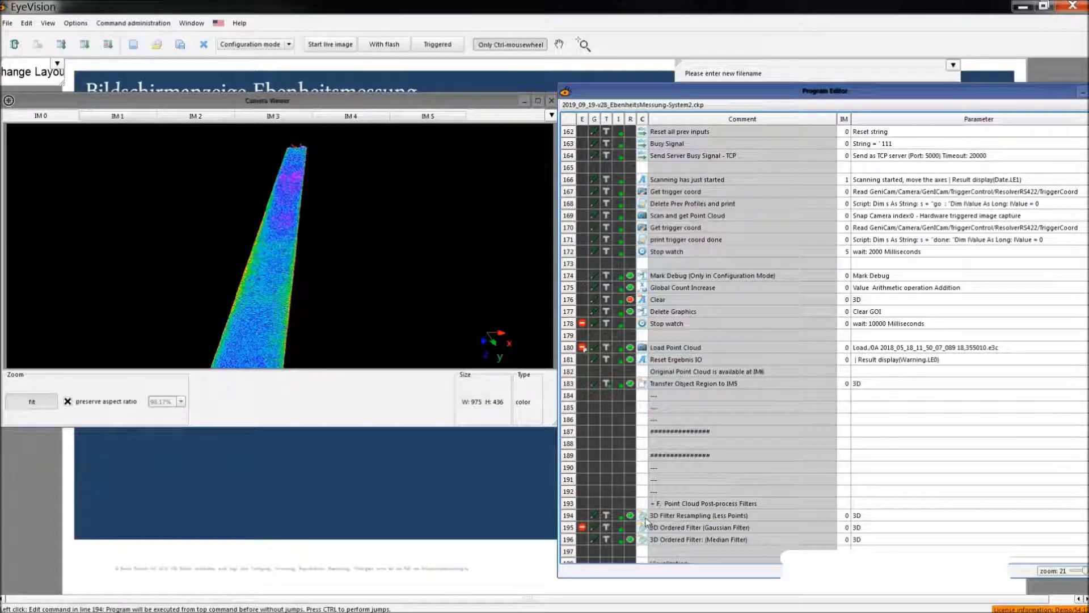
{"action": "scroll", "coordinate": [644, 519], "scroll_direction": "down", "scroll_amount": 1}
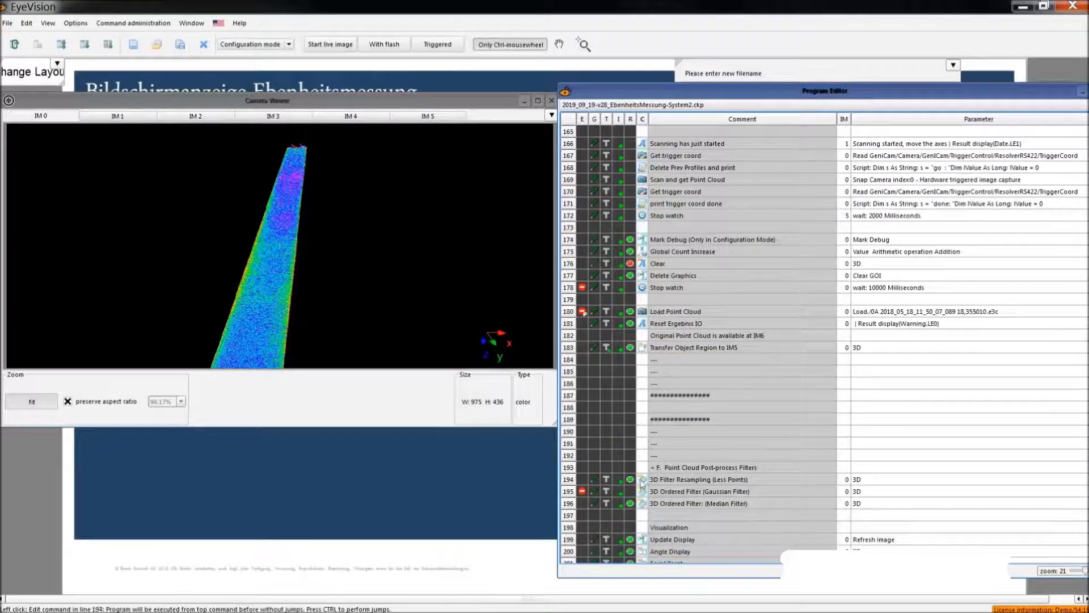
{"action": "right_click", "coordinate": [658, 483]}
{"action": "left_click", "coordinate": [658, 486]}
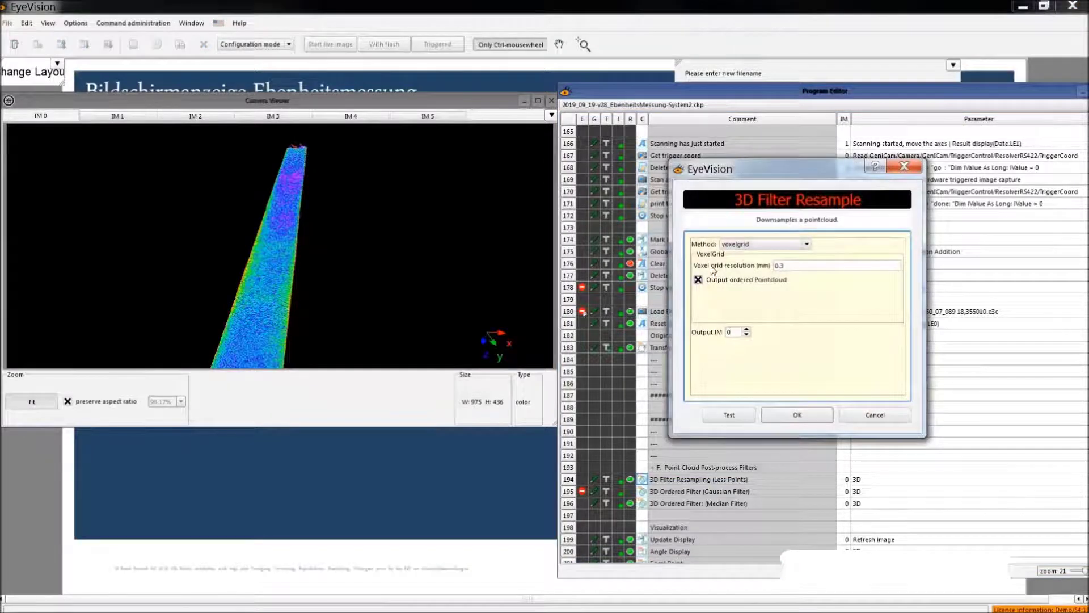
Step: Move the 3D Filter Resample dialog off the program list, highlight its voxel grid resolution and accept the existing settings
{"action": "left_click_drag", "start_coordinate": [815, 177], "coordinate": [438, 217]}
{"action": "left_click", "coordinate": [400, 309]}
{"action": "double_click", "coordinate": [400, 309]}
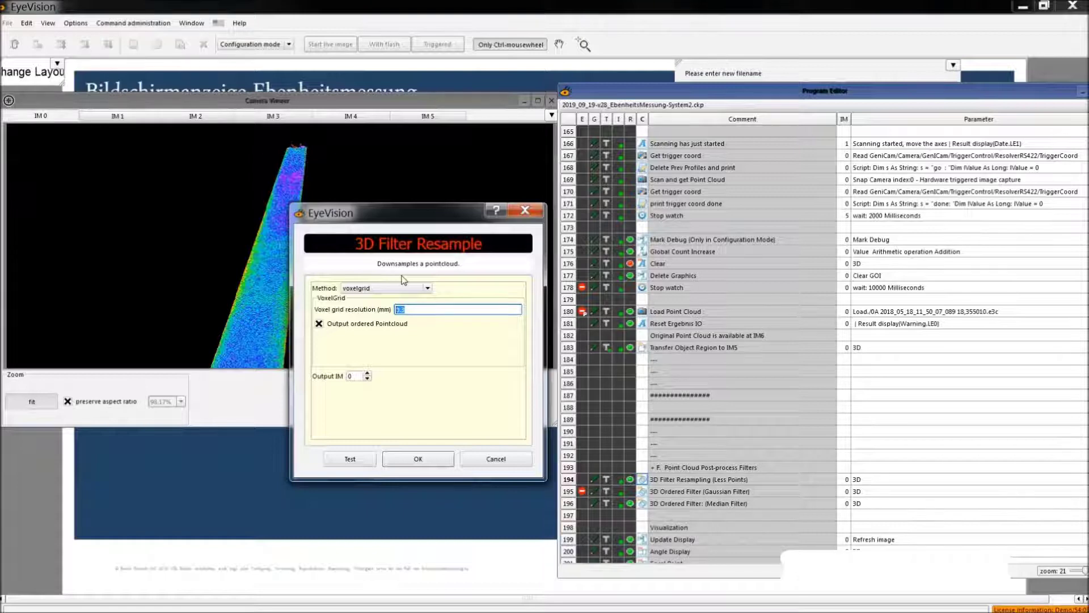
{"action": "left_click", "coordinate": [428, 464]}
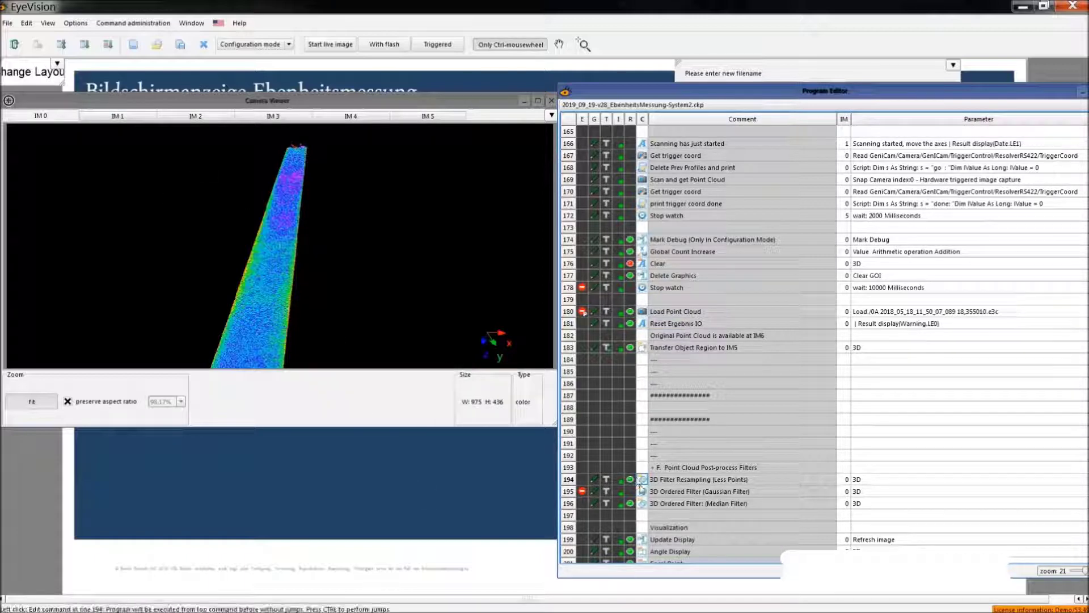
Step: Examine the program from the point cloud filters through angle finding, edge elimination and Ebenheit calculation to the result and CSV preparation
{"action": "scroll", "coordinate": [669, 468], "scroll_direction": "down", "scroll_amount": 3}
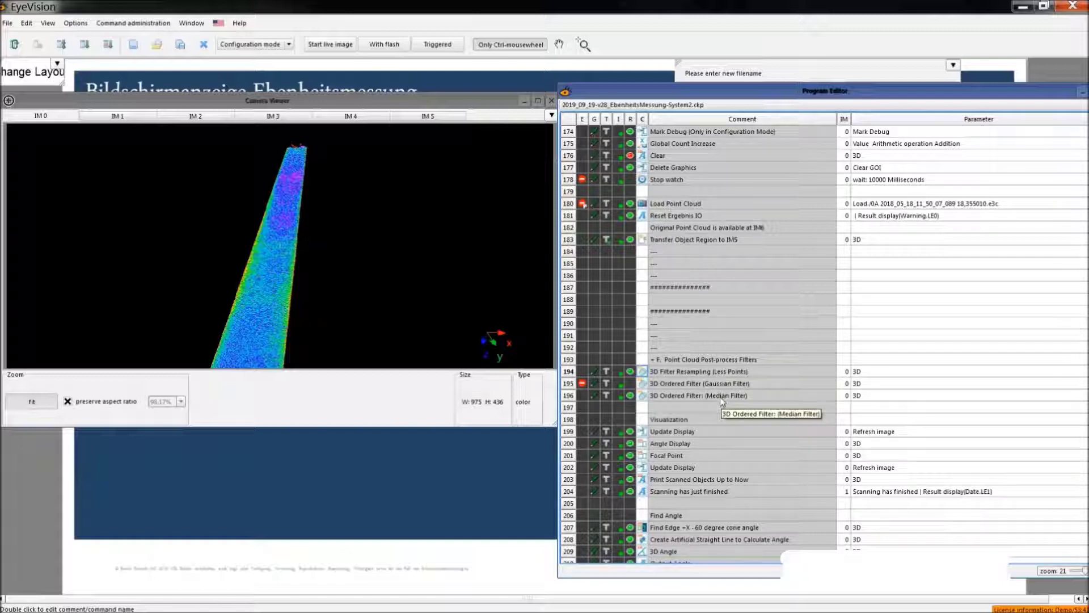
{"action": "scroll", "coordinate": [716, 409], "scroll_direction": "down", "scroll_amount": 5}
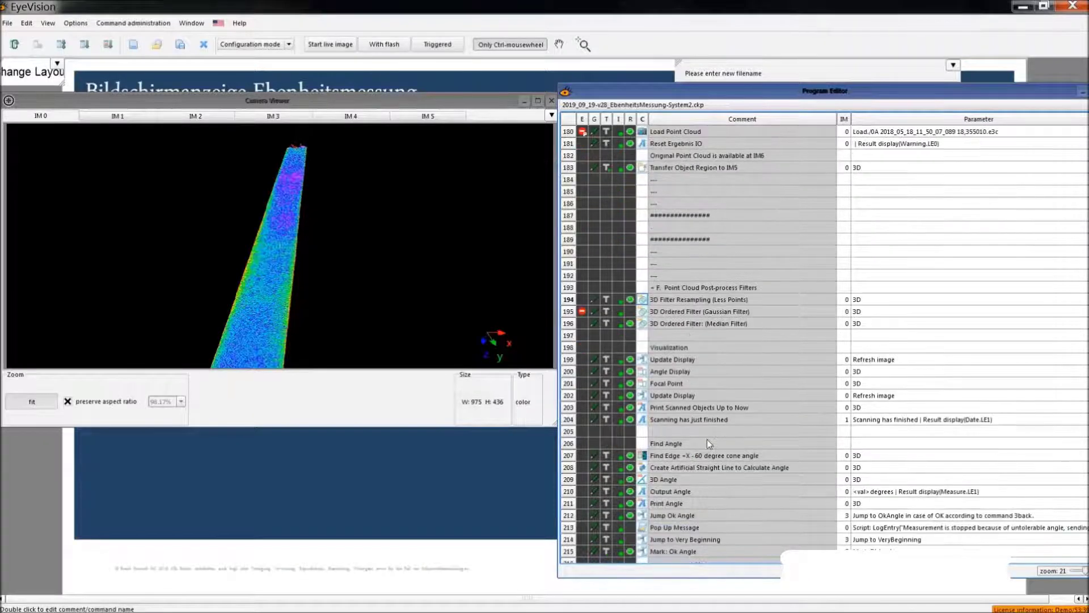
{"action": "scroll", "coordinate": [717, 436], "scroll_direction": "down", "scroll_amount": 1}
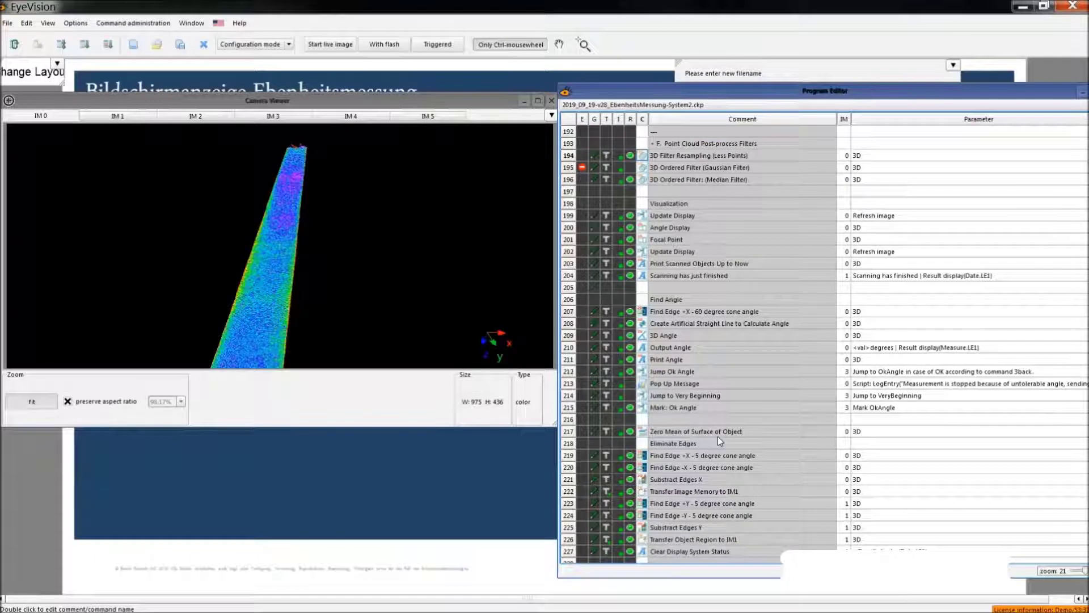
{"action": "left_click_drag", "start_coordinate": [669, 300], "coordinate": [687, 348]}
{"action": "scroll", "coordinate": [692, 442], "scroll_direction": "down", "scroll_amount": 1}
{"action": "scroll", "coordinate": [689, 443], "scroll_direction": "down", "scroll_amount": 11}
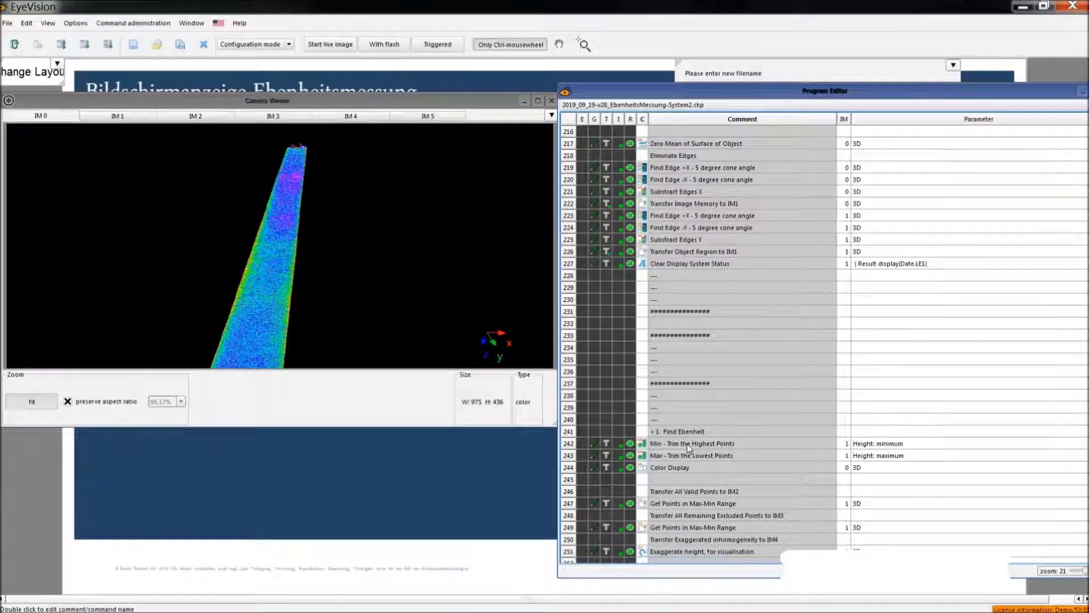
{"action": "scroll", "coordinate": [686, 444], "scroll_direction": "down", "scroll_amount": 8}
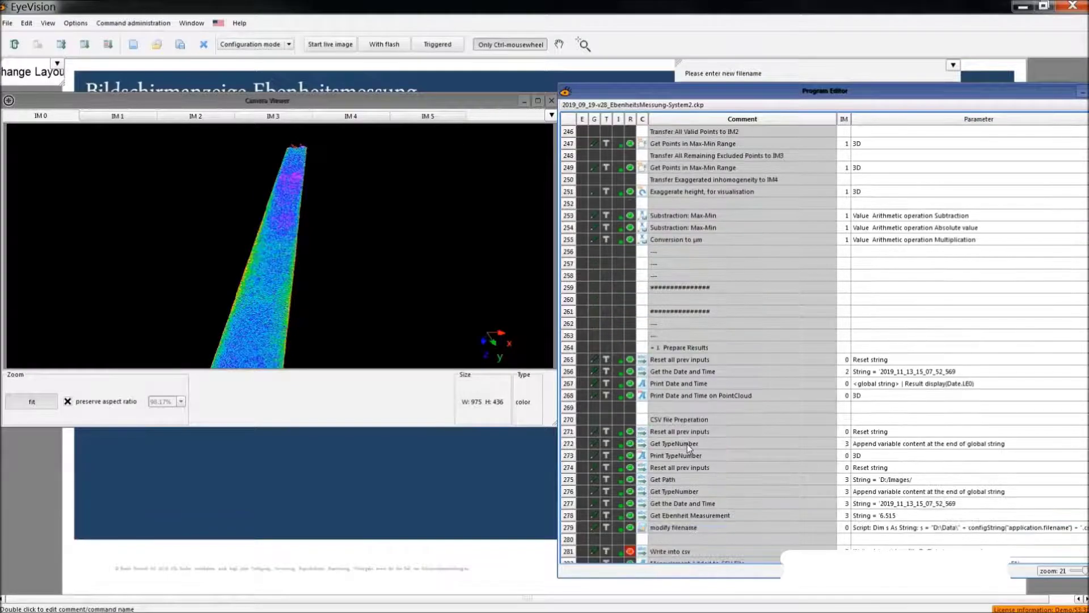
{"action": "scroll", "coordinate": [688, 437], "scroll_direction": "down", "scroll_amount": 2}
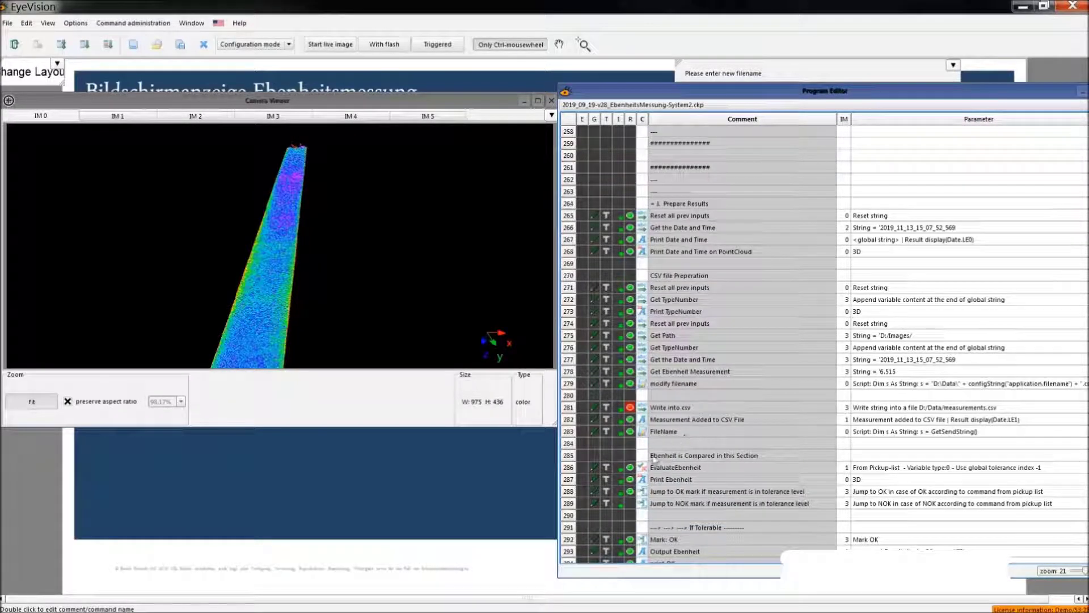
Step: Open the EvaluateEbenheit command in line 286 for quick editing and highlight its nominal value
{"action": "right_click", "coordinate": [651, 467]}
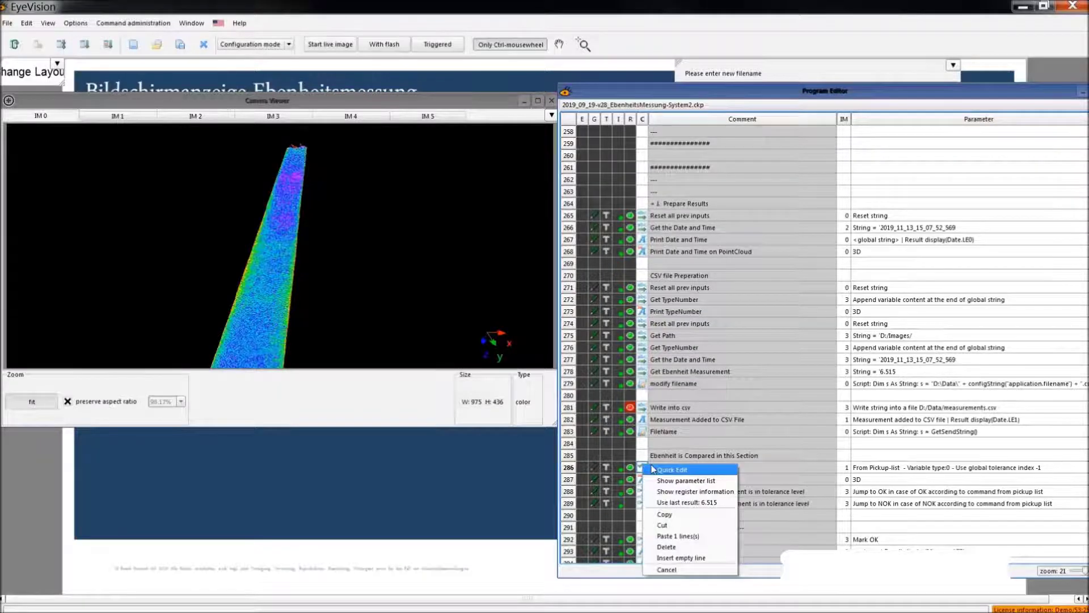
{"action": "left_click", "coordinate": [653, 469]}
{"action": "left_click_drag", "start_coordinate": [511, 177], "coordinate": [313, 176]}
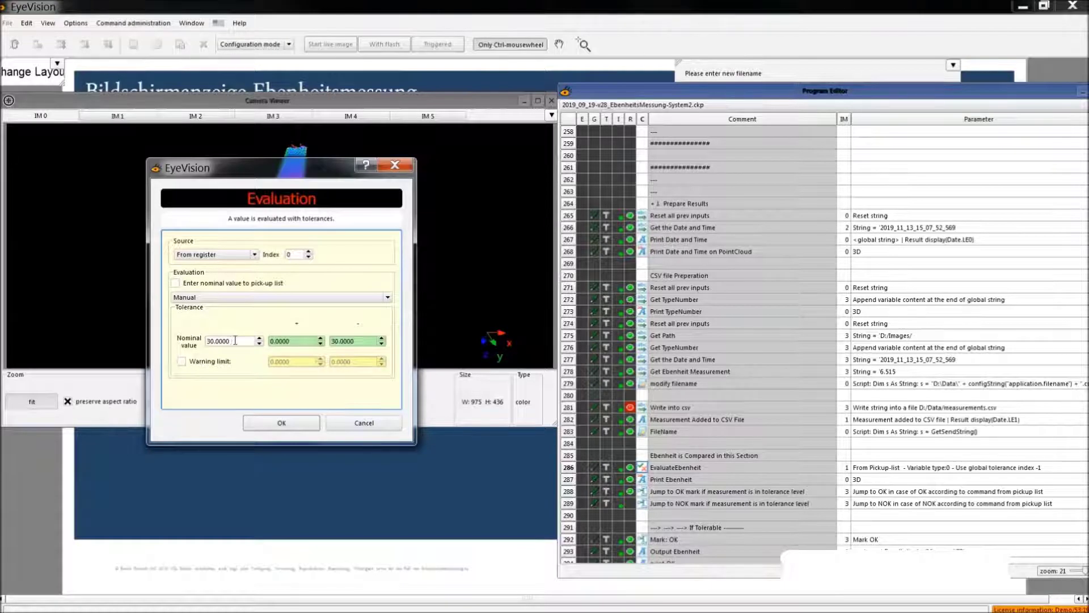
{"action": "left_click_drag", "start_coordinate": [235, 340], "coordinate": [203, 344]}
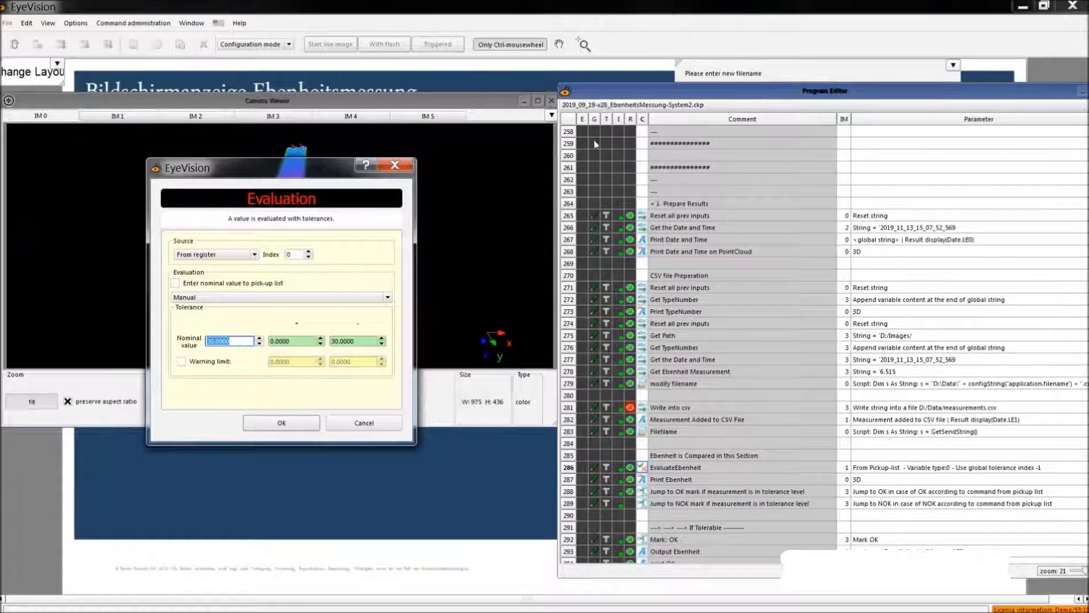
Step: Move the Program Editor off the result display and highlight the flatness result and the part status
{"action": "left_click_drag", "start_coordinate": [645, 95], "coordinate": [135, 477]}
{"action": "left_click_drag", "start_coordinate": [788, 253], "coordinate": [854, 253]}
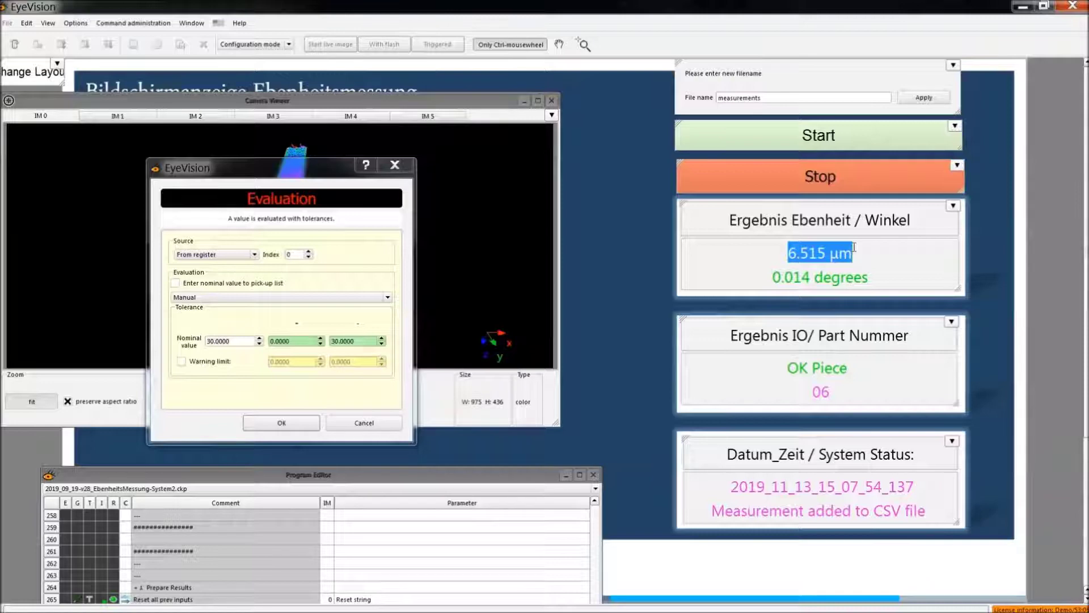
{"action": "left_click_drag", "start_coordinate": [787, 368], "coordinate": [848, 367]}
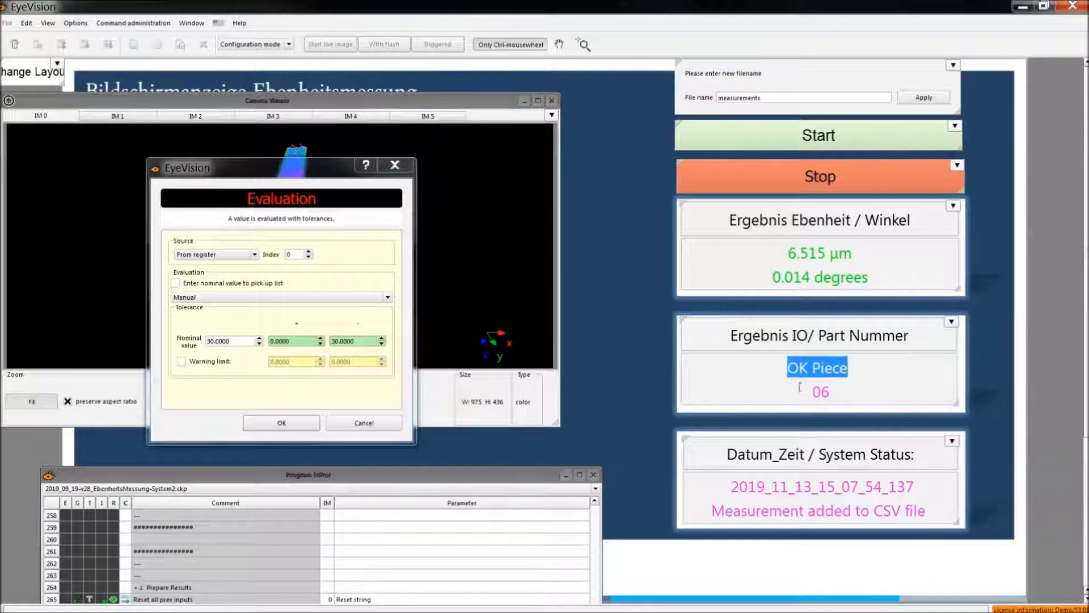
Step: Accept the Evaluation settings, bring the Program Editor back up and review the If Tolerable and ScreenShot if Tolerable commands
{"action": "left_click", "coordinate": [279, 422]}
{"action": "left_click_drag", "start_coordinate": [353, 474], "coordinate": [463, 83]}
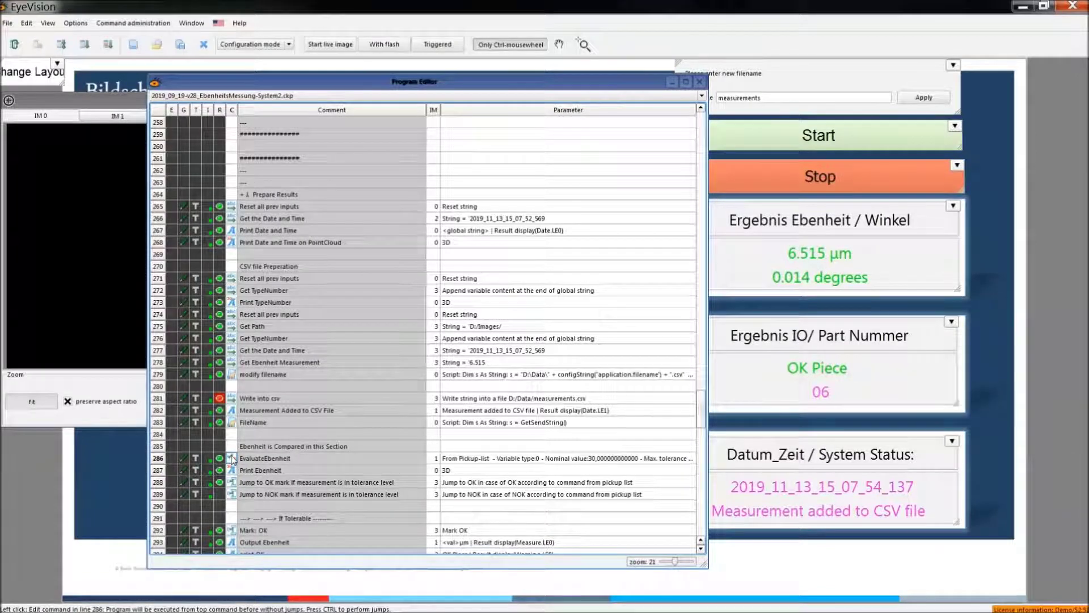
{"action": "scroll", "coordinate": [253, 467], "scroll_direction": "down", "scroll_amount": 5}
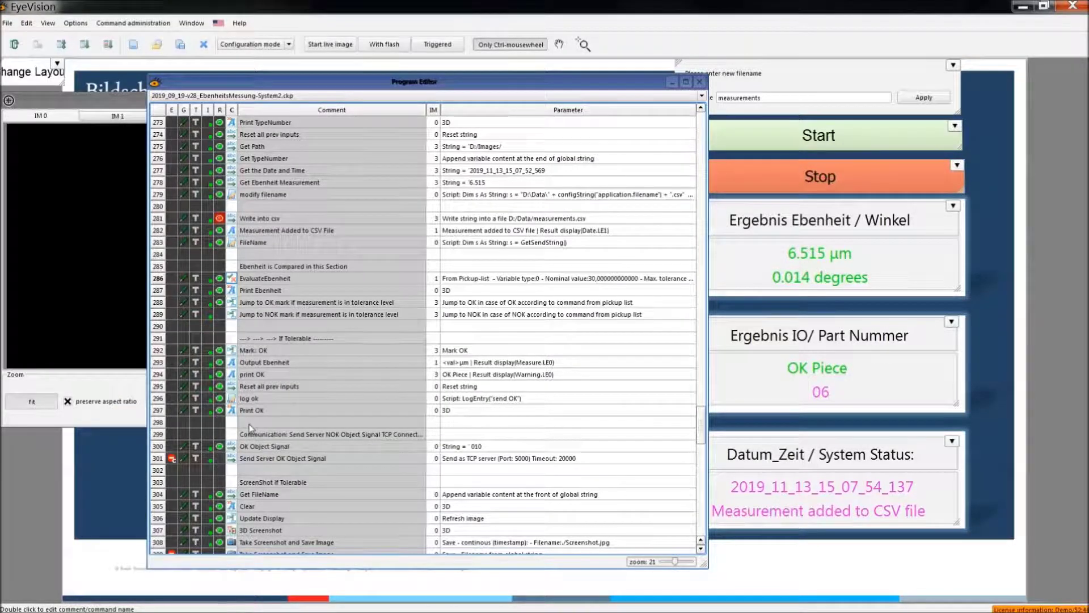
{"action": "scroll", "coordinate": [250, 428], "scroll_direction": "down", "scroll_amount": 2}
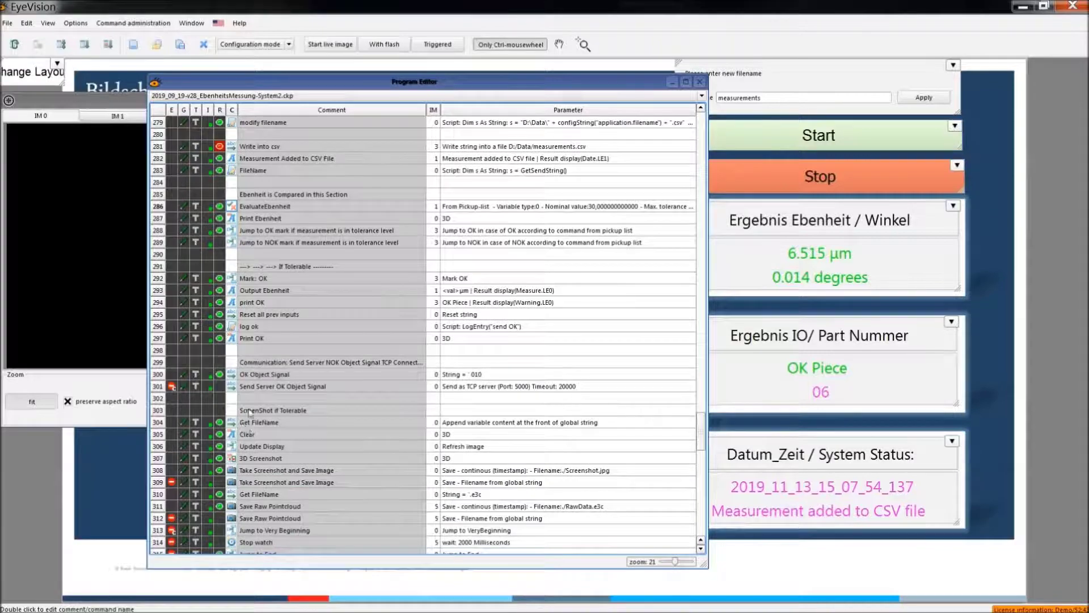
Step: Move the Program Editor below the Camera Viewer and inspect the point cloud in image memory IM 5
{"action": "left_click_drag", "start_coordinate": [329, 81], "coordinate": [239, 447]}
{"action": "left_click", "coordinate": [414, 120]}
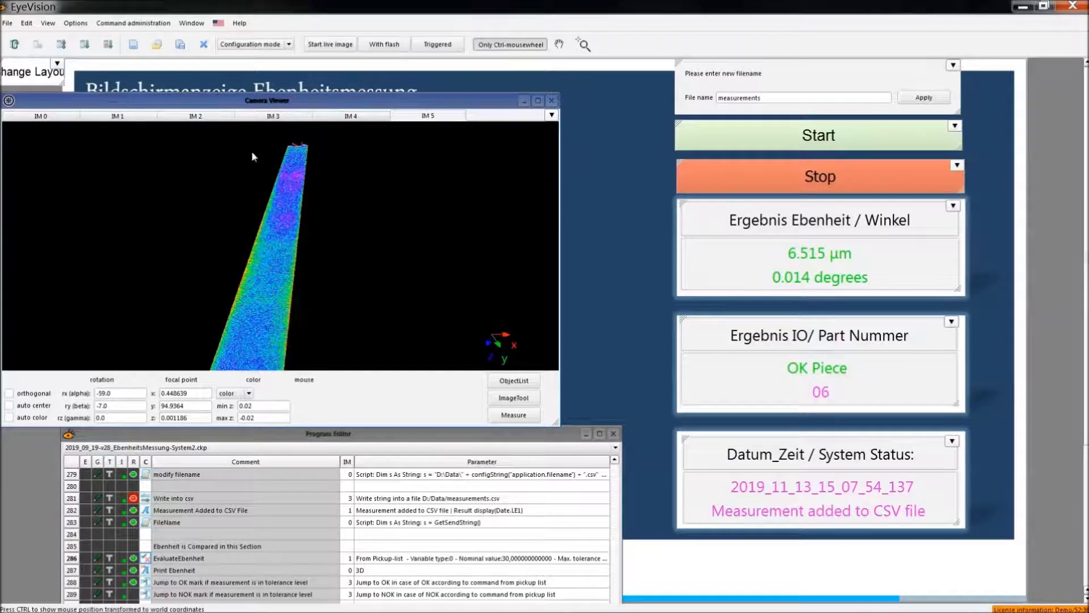
{"action": "mouse_move", "coordinate": [265, 321]}
{"action": "left_mouse_down"}
{"action": "mouse_move", "coordinate": [261, 307]}
{"action": "mouse_move", "coordinate": [269, 312]}
{"action": "left_mouse_up"}
Step: Review the screenshot and raw point cloud saving commands, and arrange the Camera Viewer above the Program Editor beneath the display heading
{"action": "left_click_drag", "start_coordinate": [370, 435], "coordinate": [408, 90]}
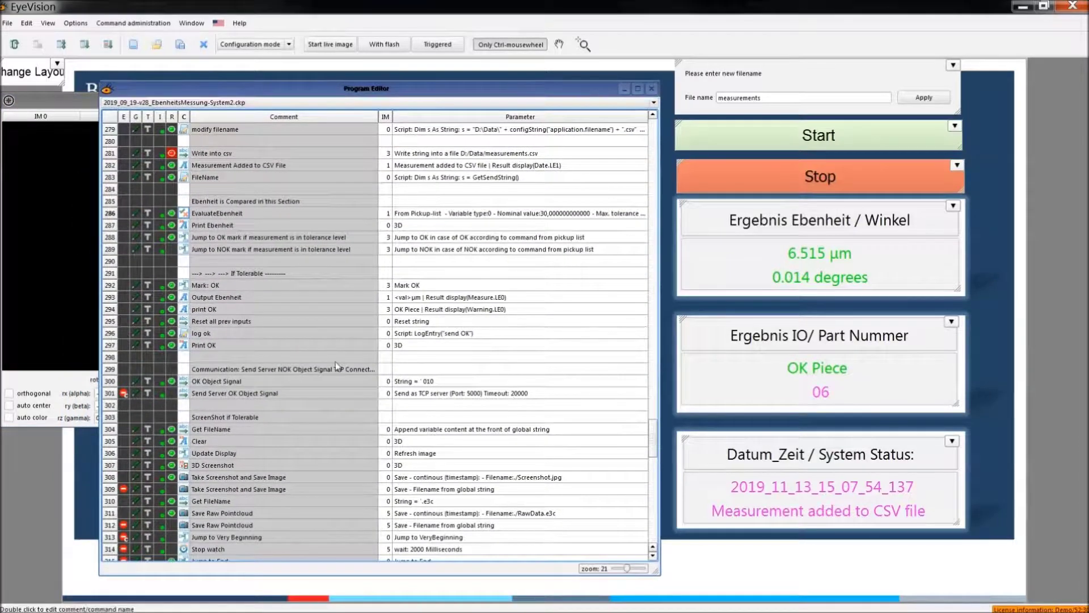
{"action": "scroll", "coordinate": [267, 391], "scroll_direction": "down", "scroll_amount": 2}
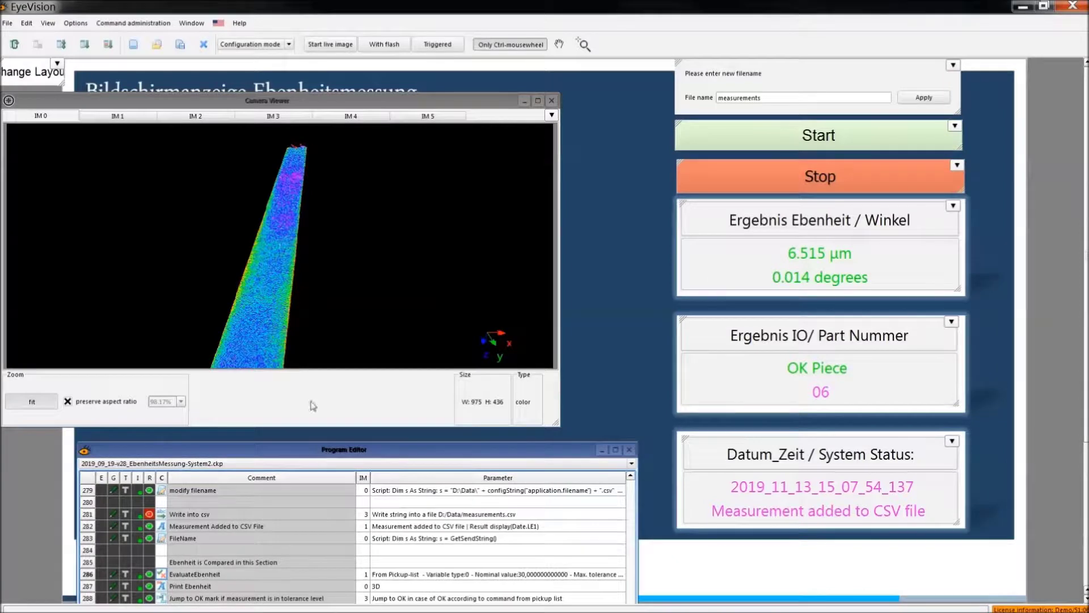
{"action": "left_click_drag", "start_coordinate": [198, 102], "coordinate": [277, 118]}
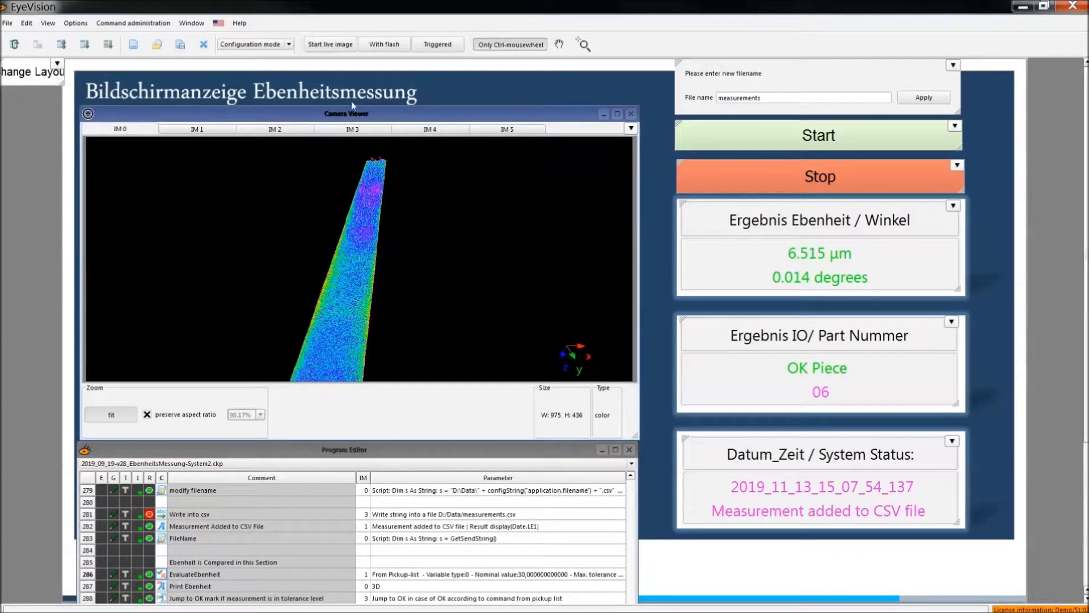